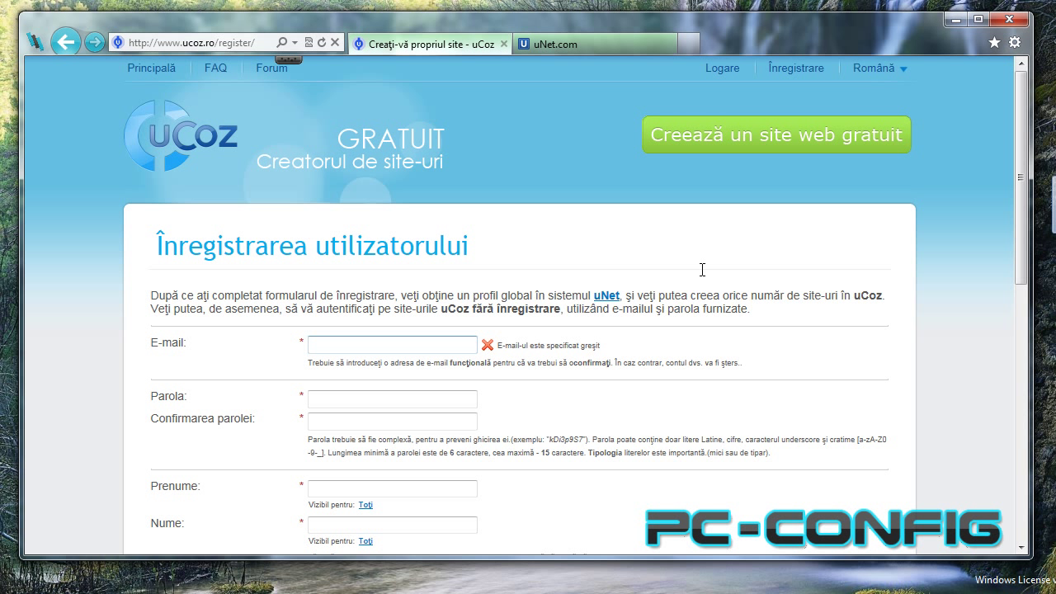
Log into the uNet Webtop with the account e-mail, choosing 'Computer personal' as the computer type.
left_click(341, 352)
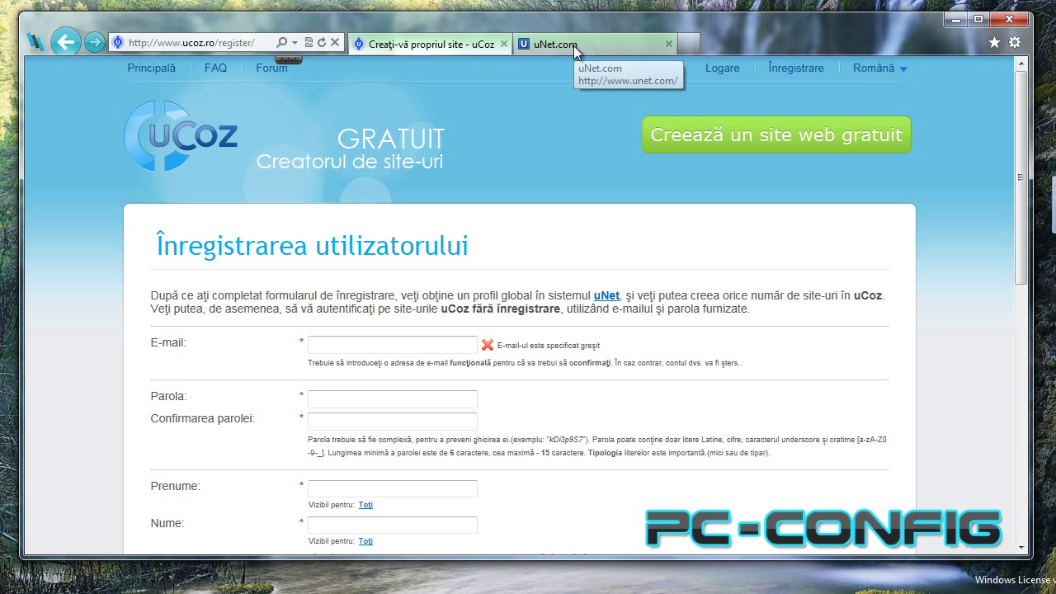
left_click(538, 46)
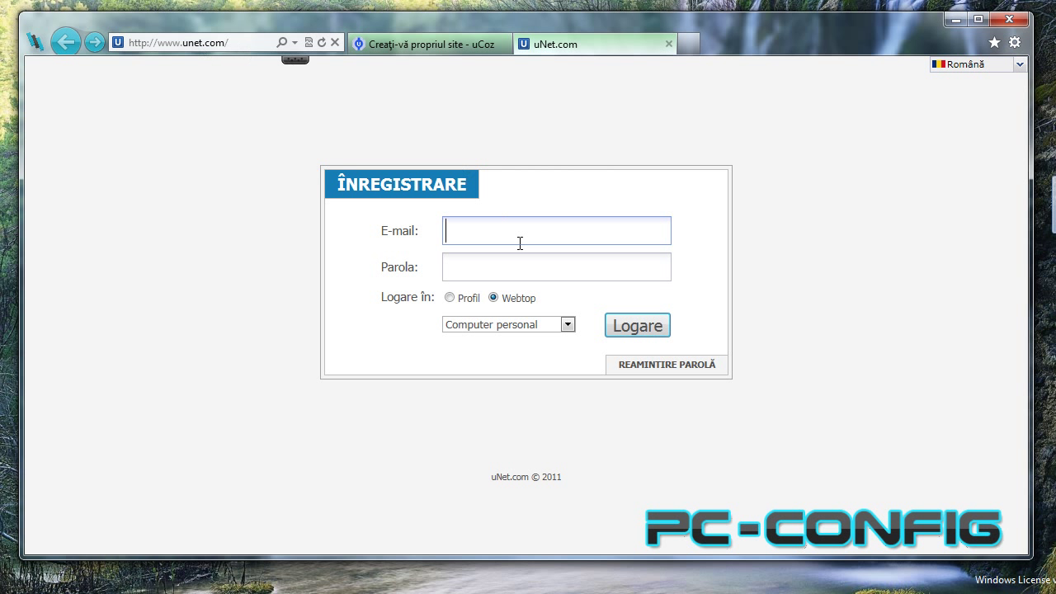
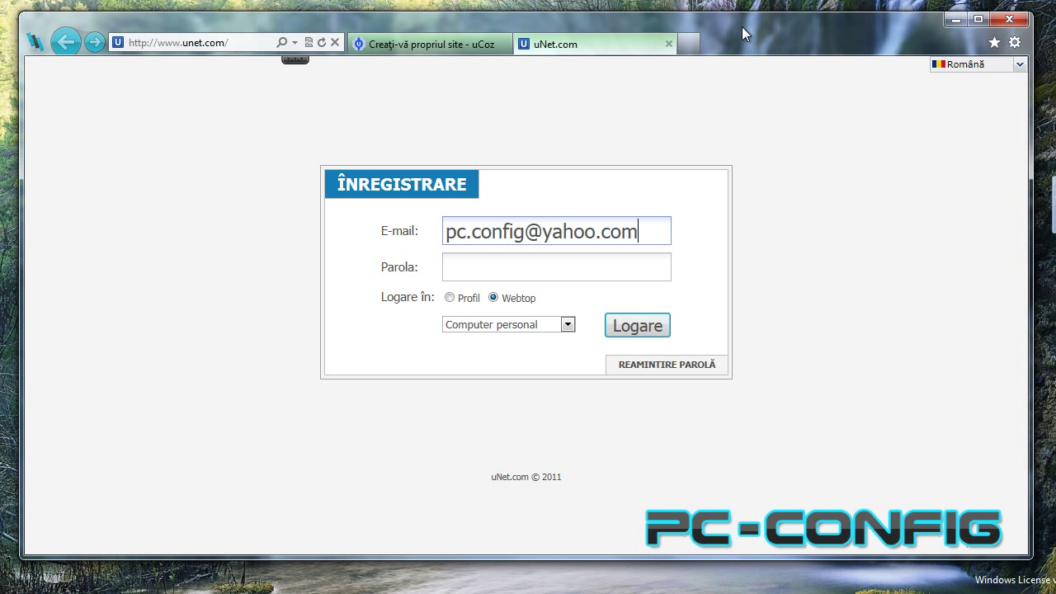
left_click(564, 324)
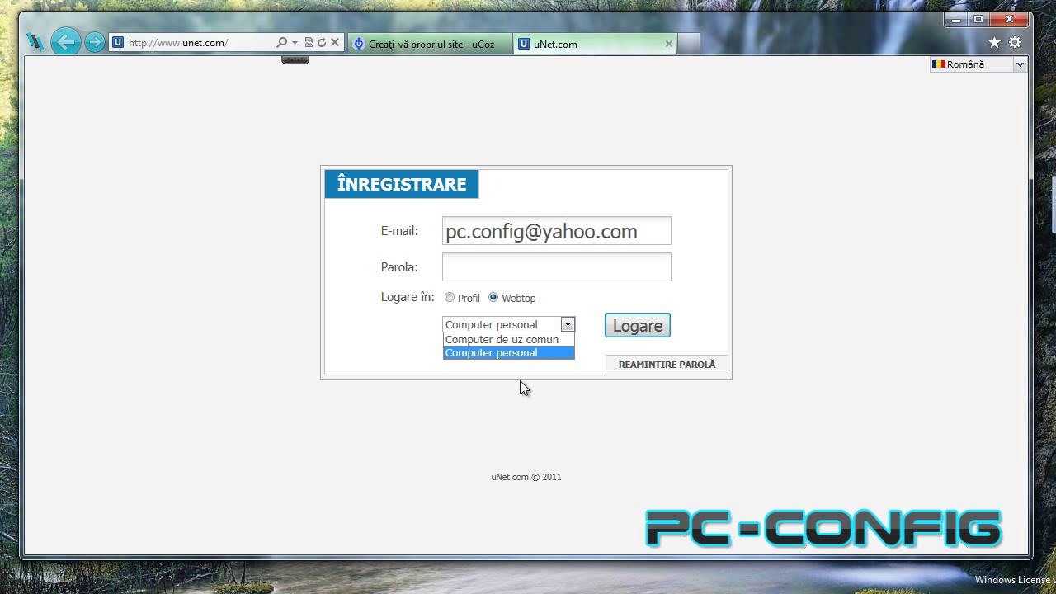
left_click(454, 354)
key("Return")
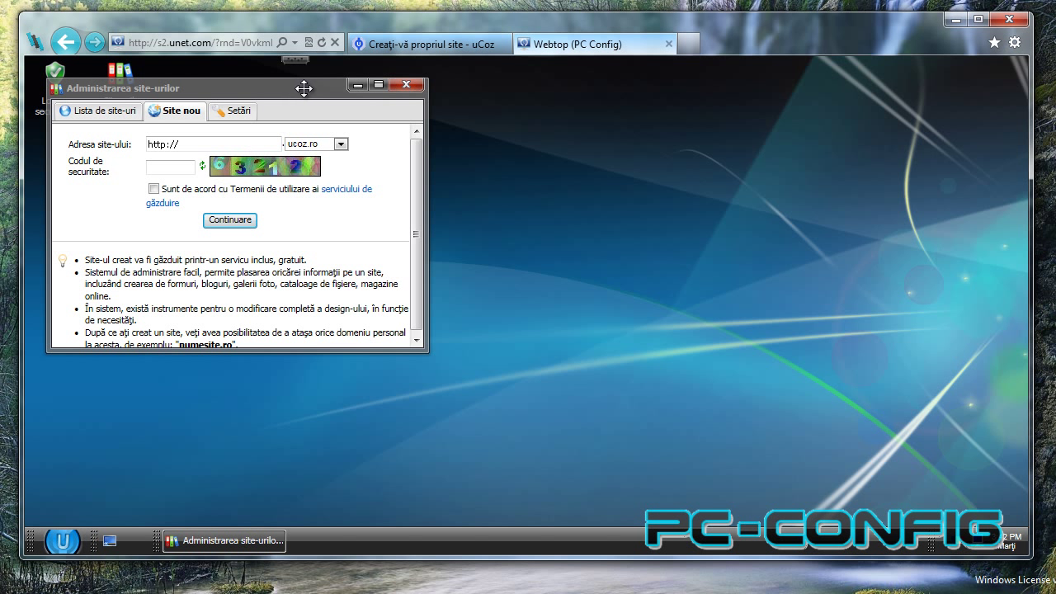
Enter pc-config as the new site address with the ucoz.ro domain.
left_click_drag(278, 90, 580, 156)
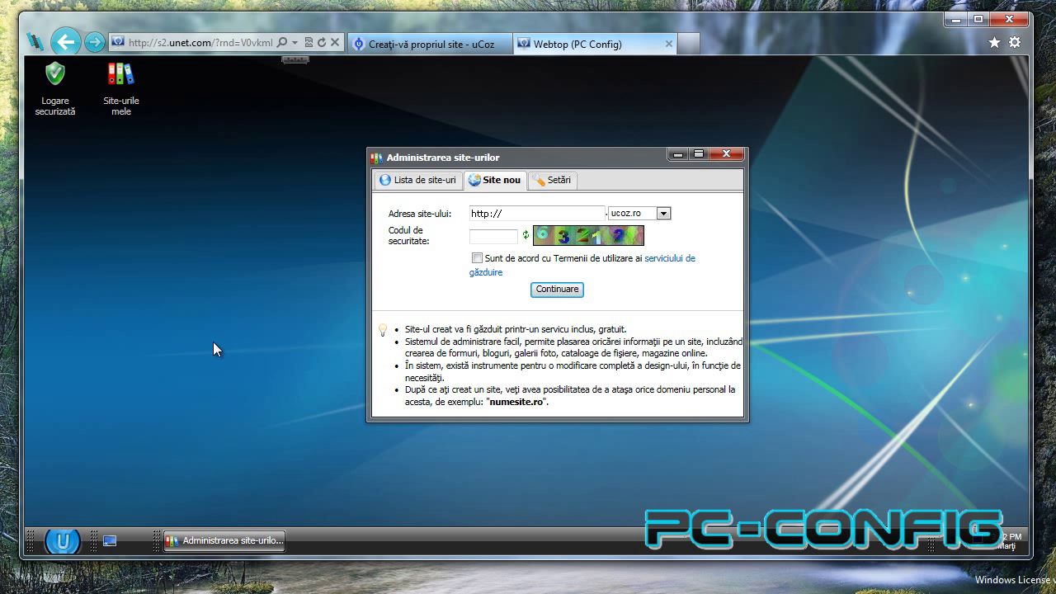
left_click_drag(564, 162, 318, 158)
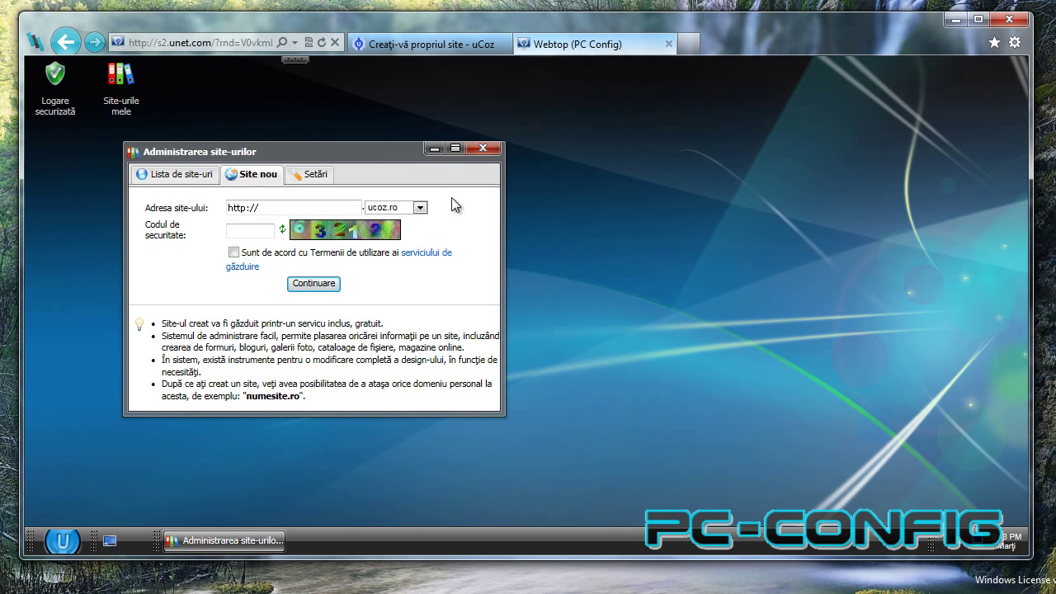
left_click(304, 208)
left_click(392, 209)
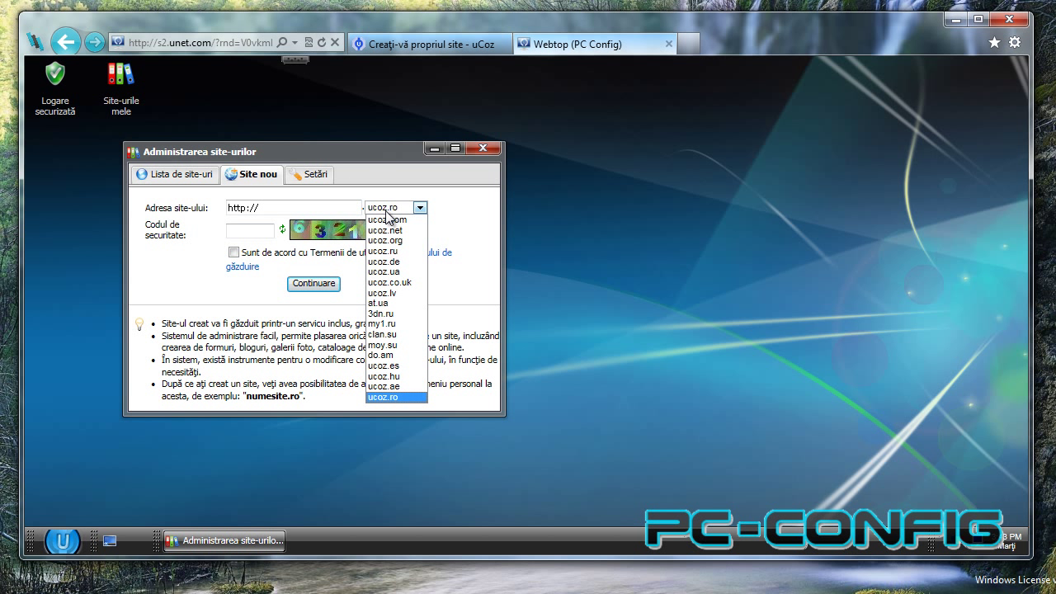
left_click(308, 210)
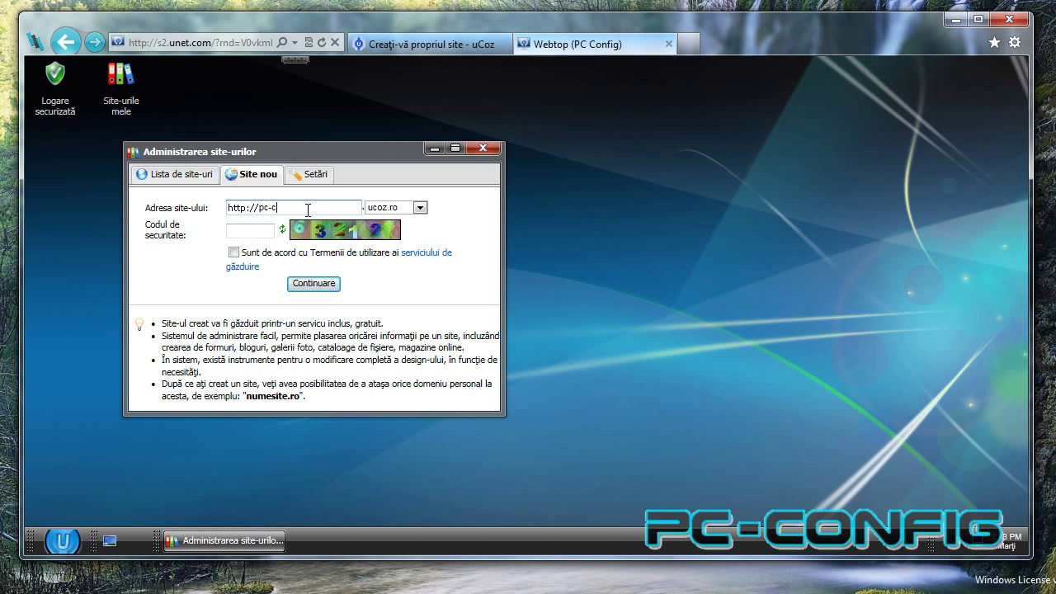
left_click(419, 207)
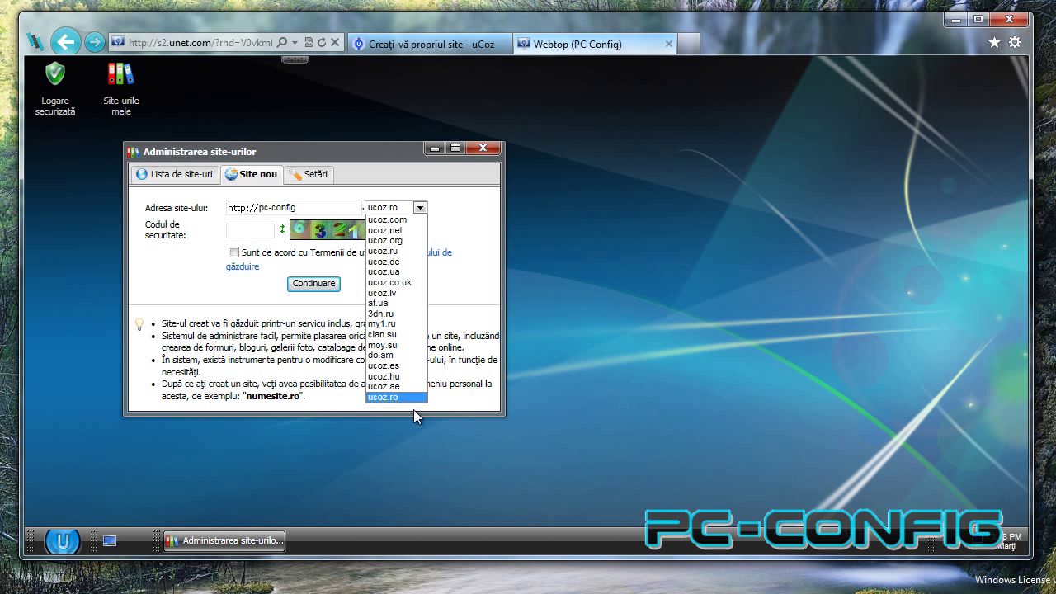
left_click(405, 149)
Enter the security code, accept the hosting terms and create the site.
left_click(237, 232)
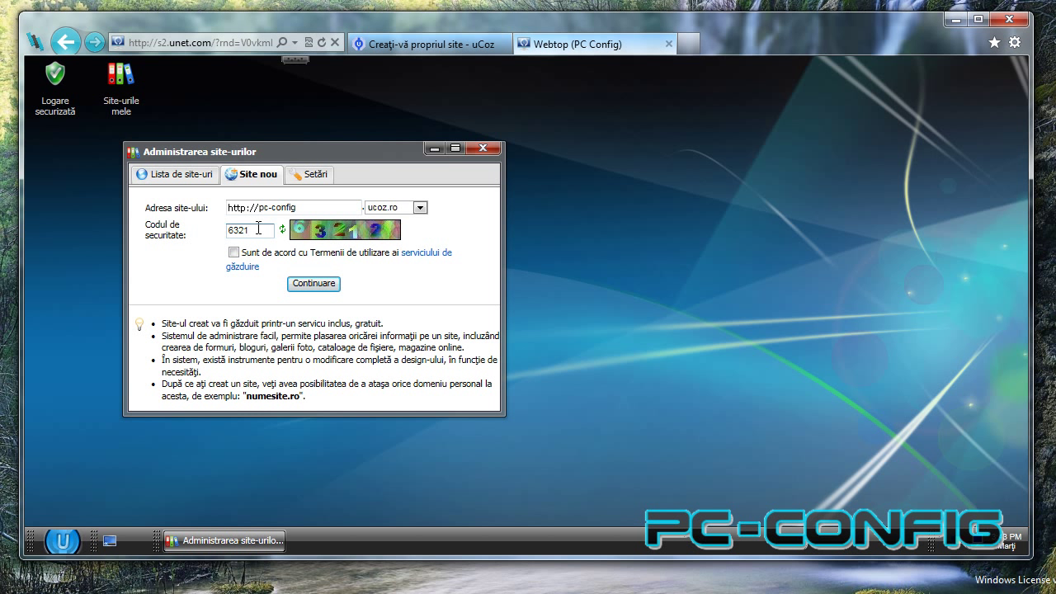
left_click(233, 252)
left_click(322, 286)
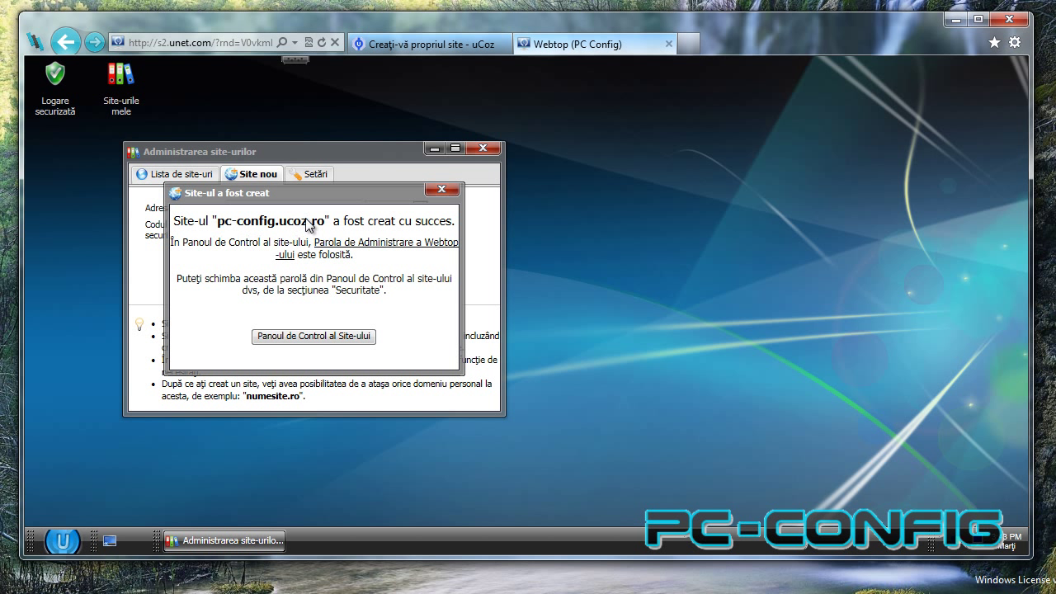
From the site's control panel link, replace the 'Site personal' name with 'Test PC-Config'.
left_click(307, 338)
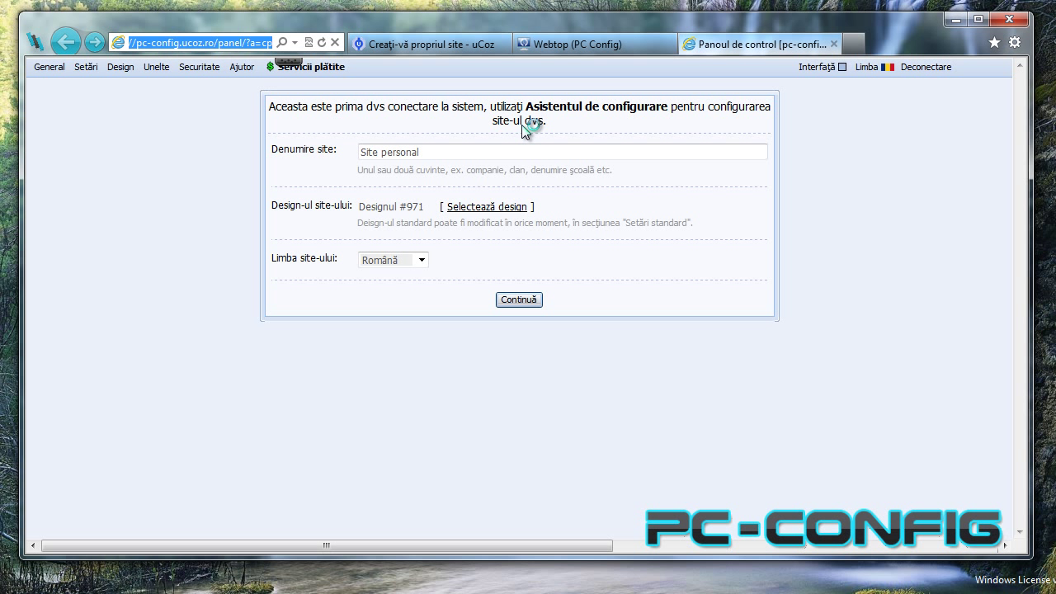
left_click(454, 153)
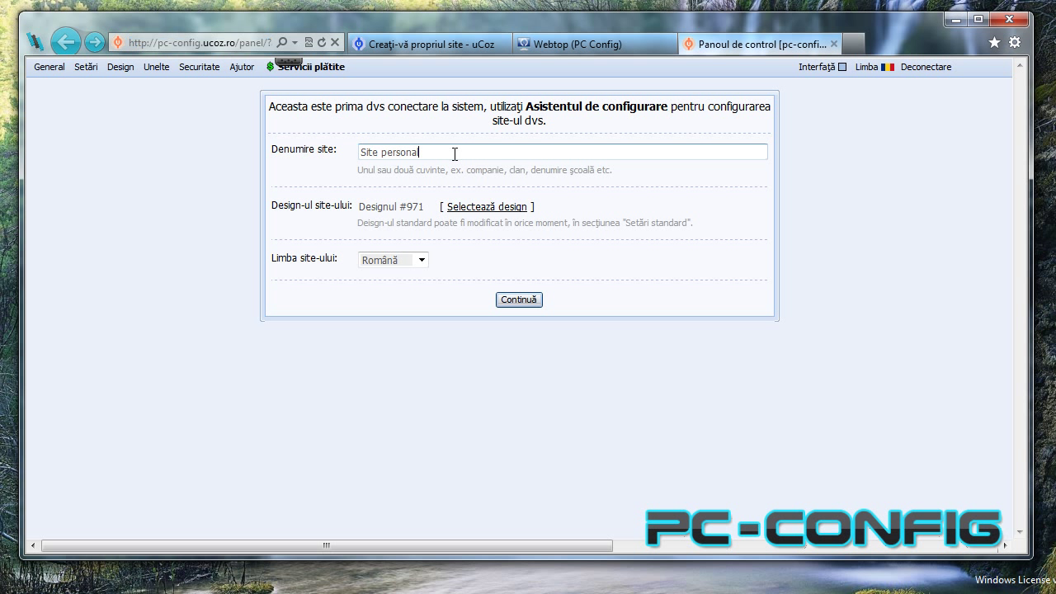
left_click_drag(425, 153, 347, 154)
type("Test PC-Config")
Filter the design list to Computere & Comunicații and pick Design #888.
left_click(483, 208)
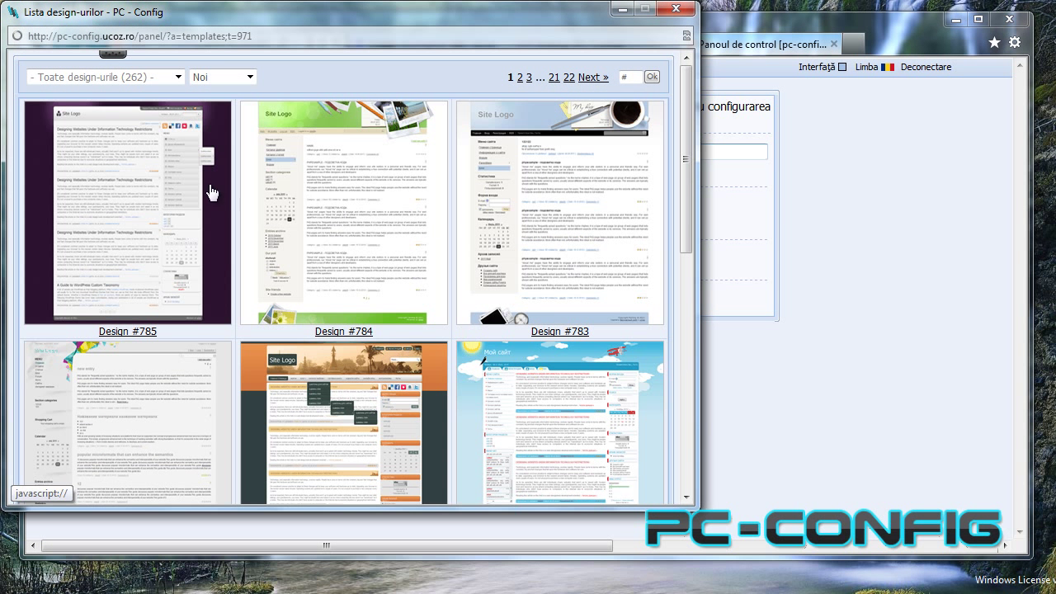
scroll(364, 218, "down", 10)
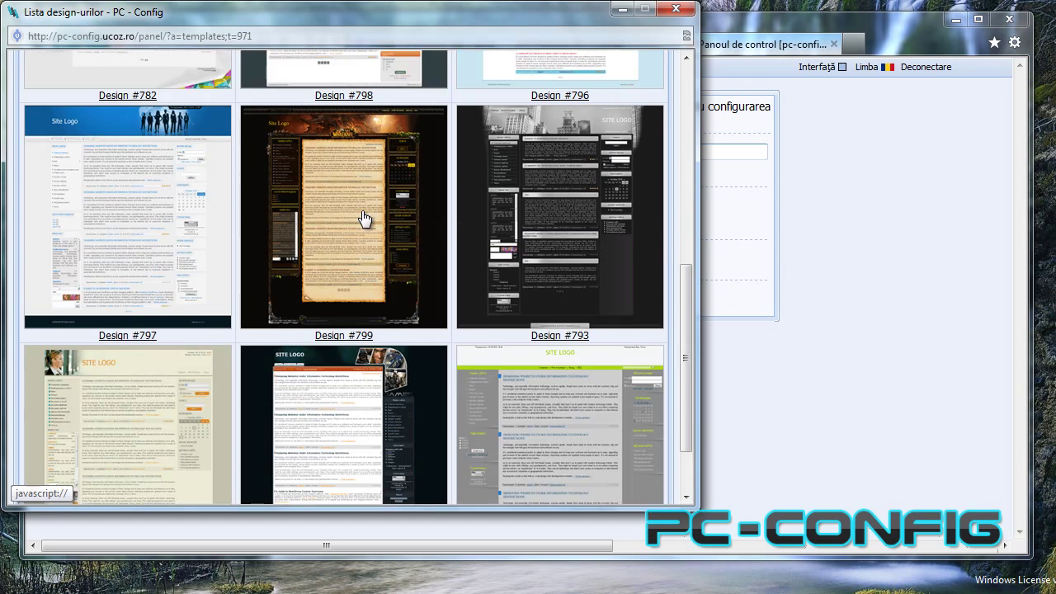
scroll(361, 220, "down", 2)
scroll(333, 302, "up", 12)
scroll(184, 337, "down", 8)
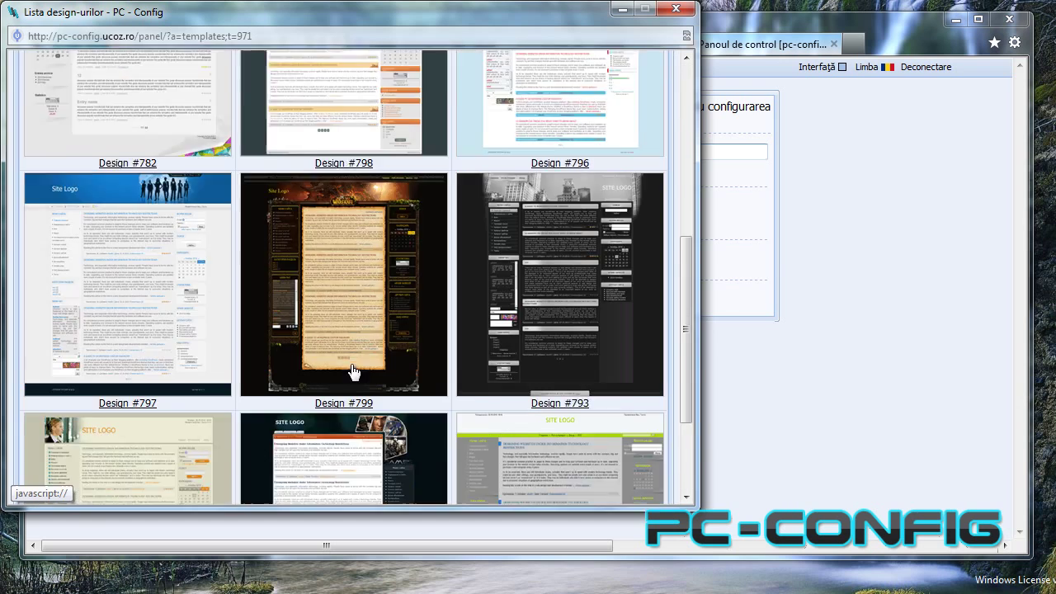
scroll(353, 371, "down", 4)
scroll(345, 376, "up", 10)
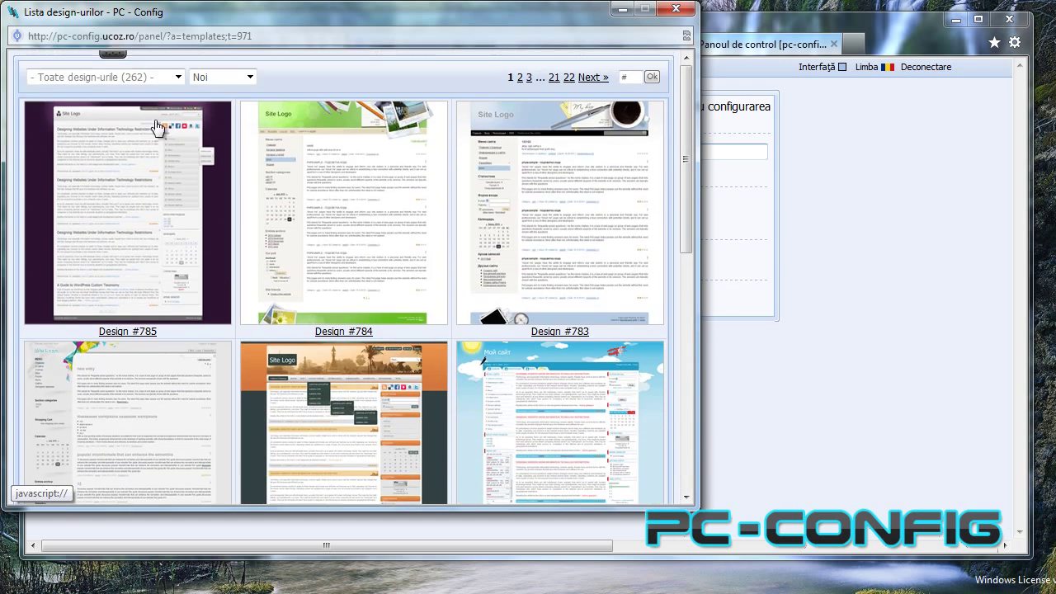
left_click(144, 76)
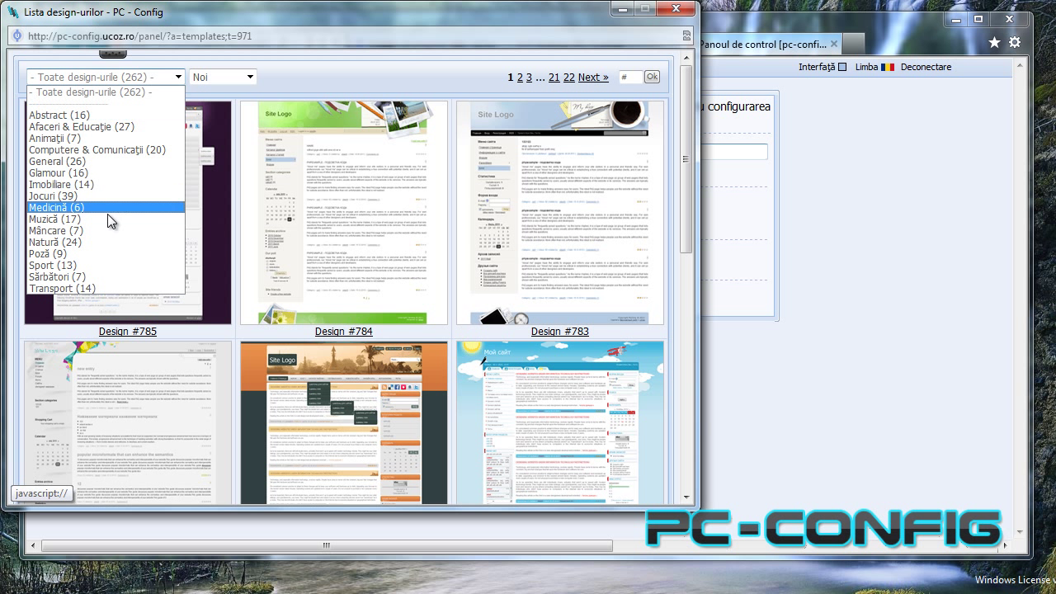
left_click(98, 150)
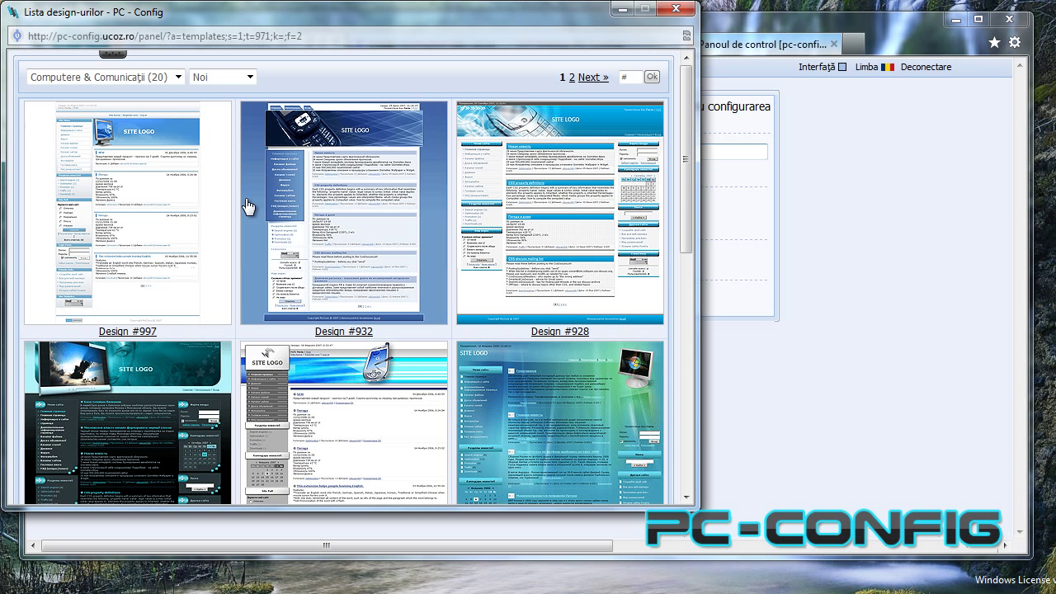
scroll(248, 205, "down", 3)
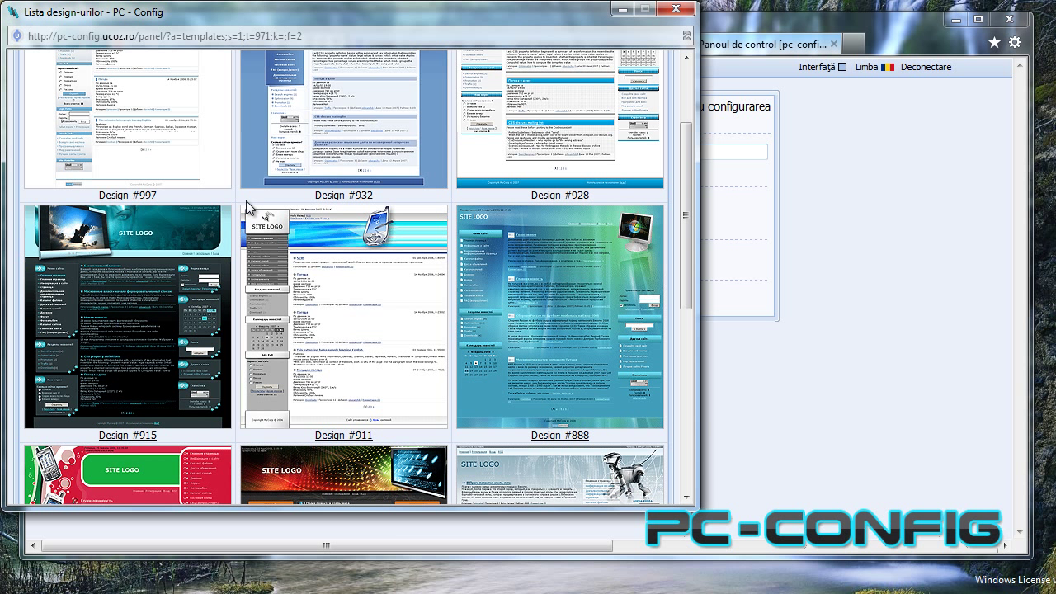
left_click(574, 435)
Confirm Design #888, leave the site language as Română, and continue to module selection.
left_click(566, 369)
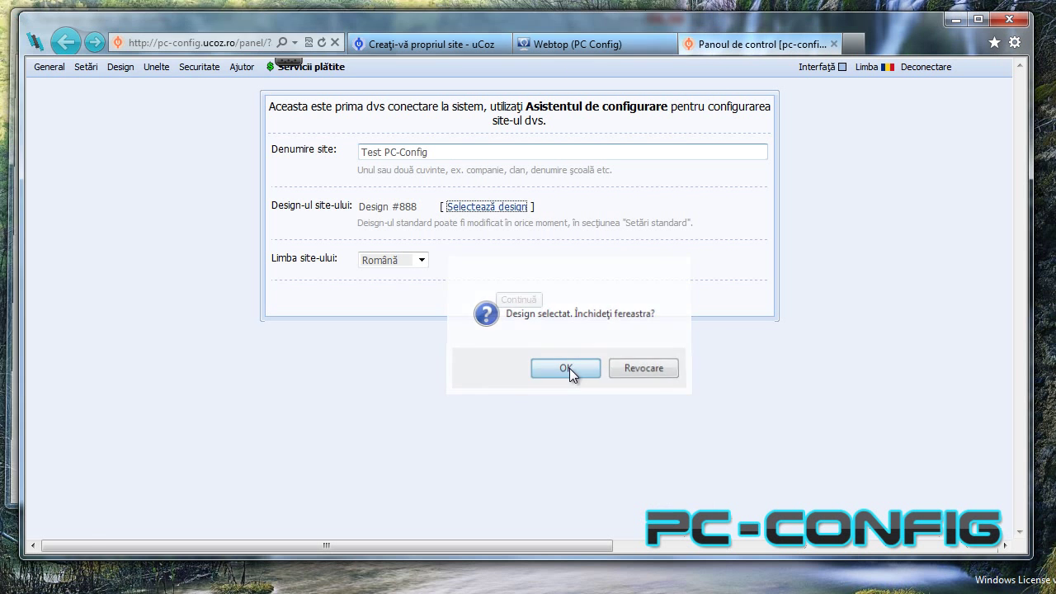
left_click(422, 260)
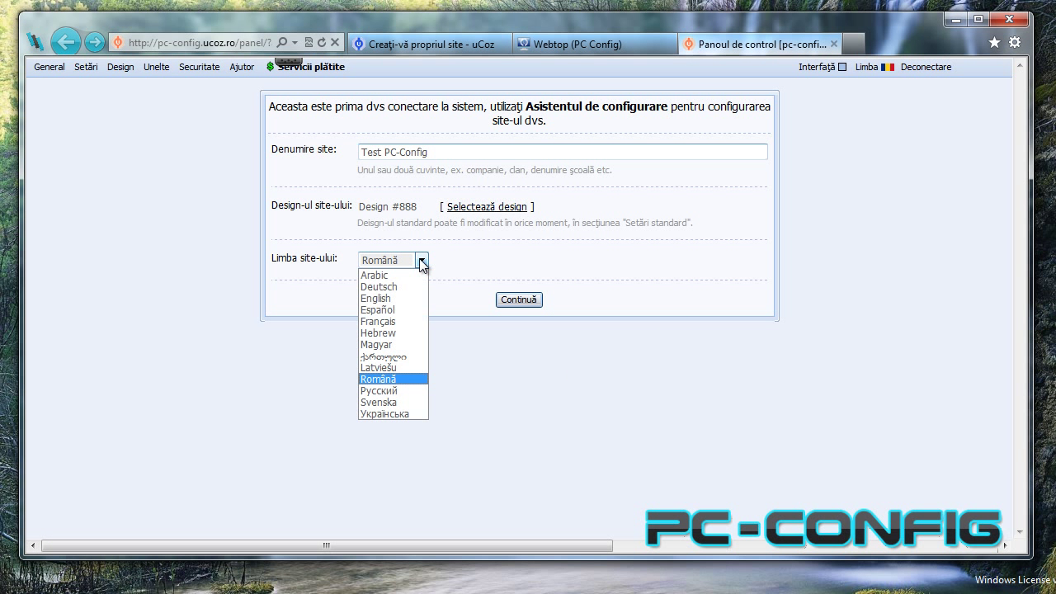
left_click(422, 260)
left_click(515, 300)
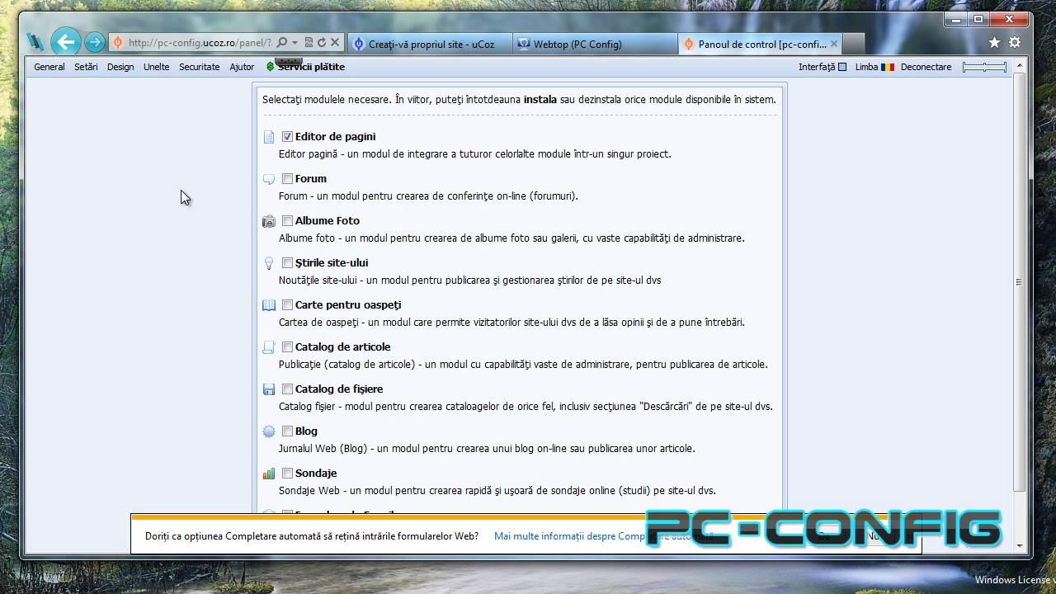
Tick the Blog module alongside Editor de pagini and continue to the control panel.
scroll(111, 246, "down", 2)
scroll(154, 261, "up", 2)
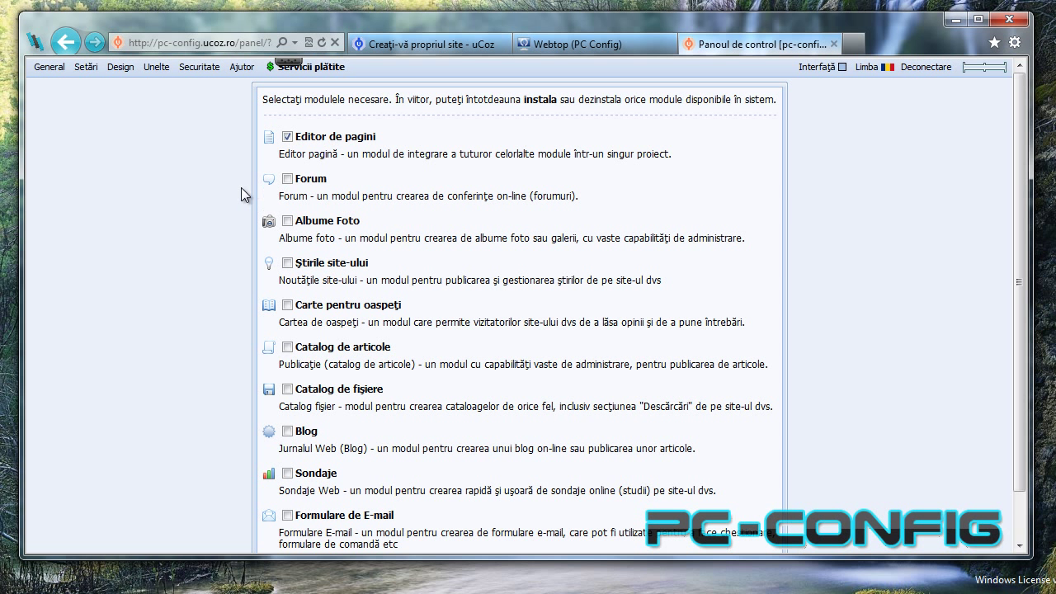
left_click_drag(394, 99, 639, 116)
left_click(652, 102)
scroll(189, 272, "down", 1)
scroll(264, 346, "up", 1)
scroll(109, 286, "down", 1)
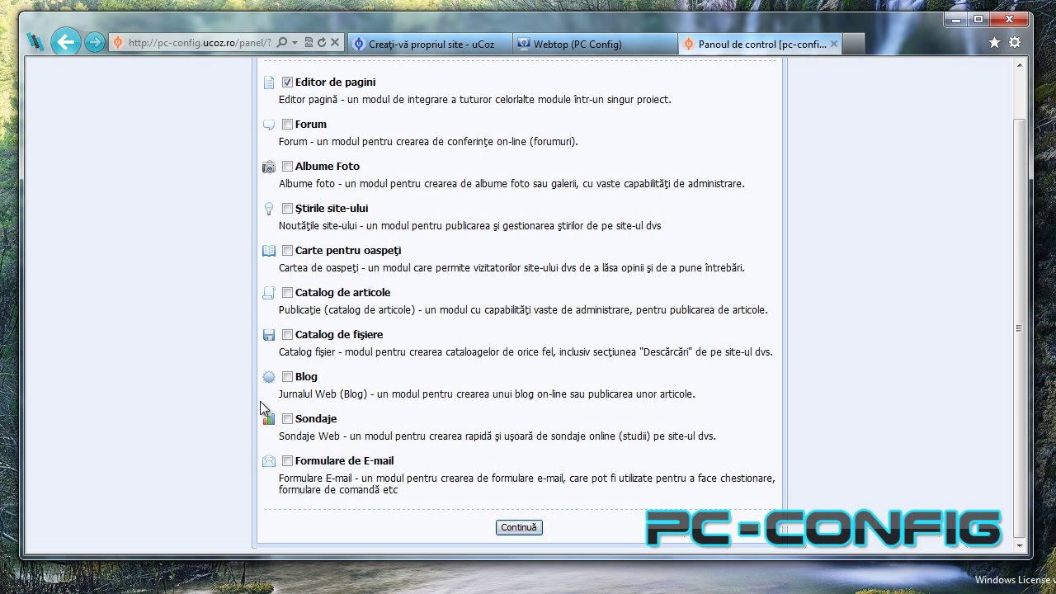
left_click(287, 376)
left_click(520, 528)
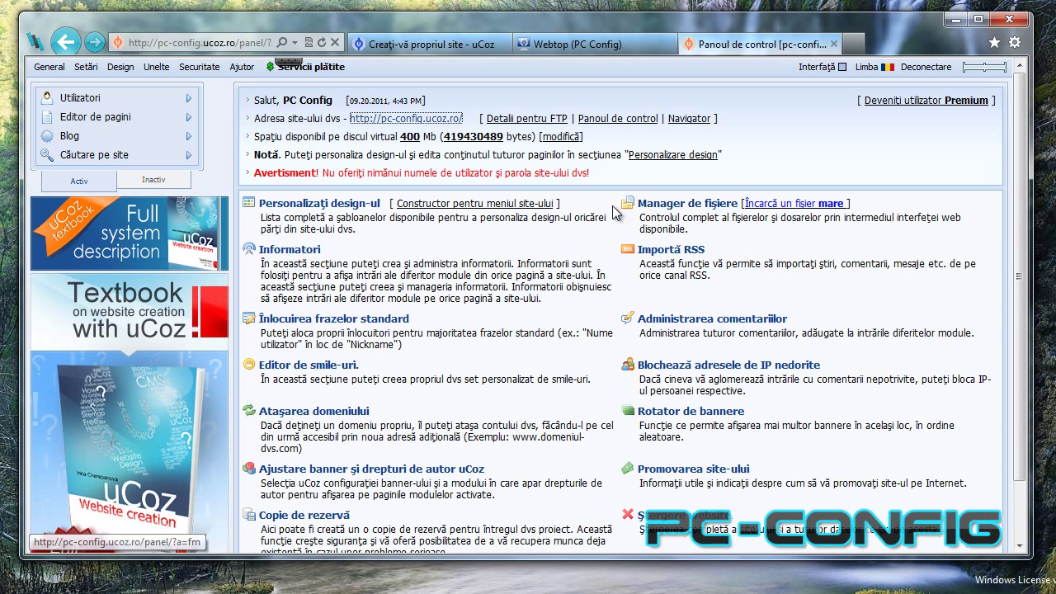
Open pc-config.ucoz.ro from the control panel header link in a new browser tab.
scroll(420, 352, "down", 1)
scroll(420, 352, "down", 2)
scroll(420, 359, "up", 3)
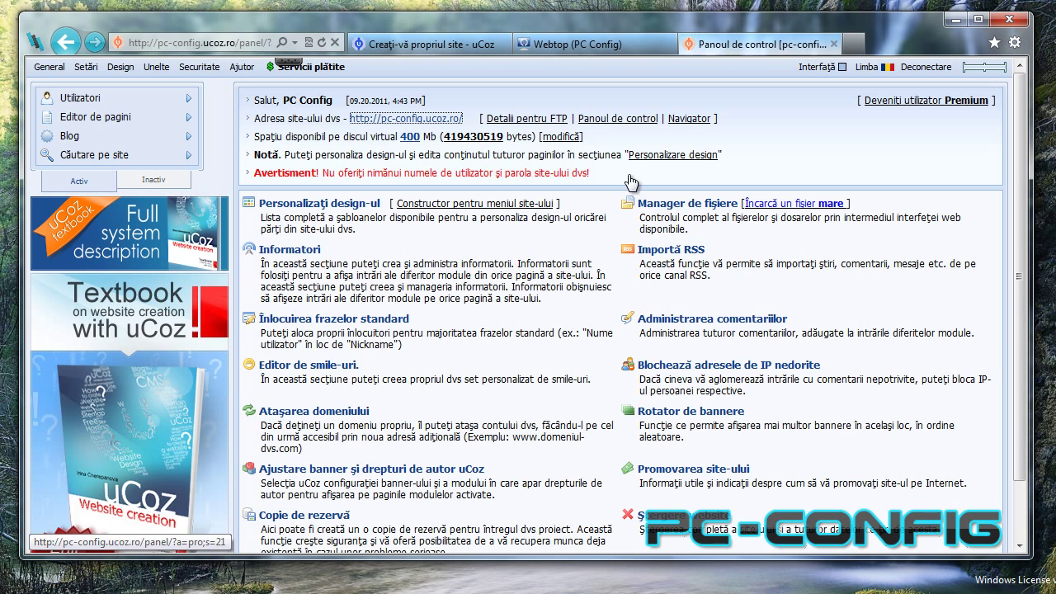
right_click(414, 123)
left_click(484, 151)
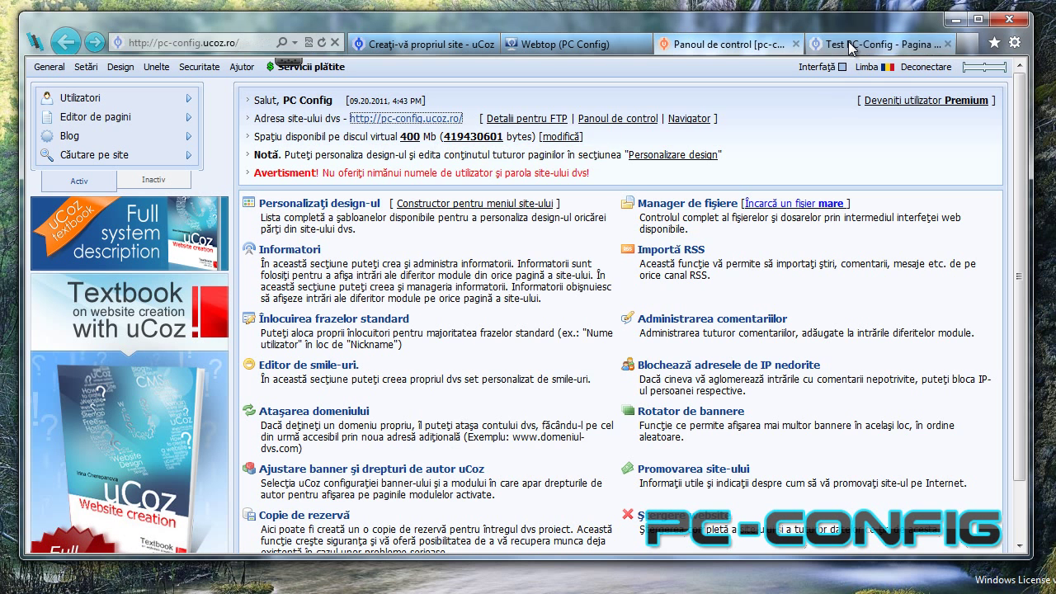
Start a new Blog entry from the Adăugare menu on the site's admin bar.
scroll(330, 165, "down", 3)
scroll(569, 330, "up", 3)
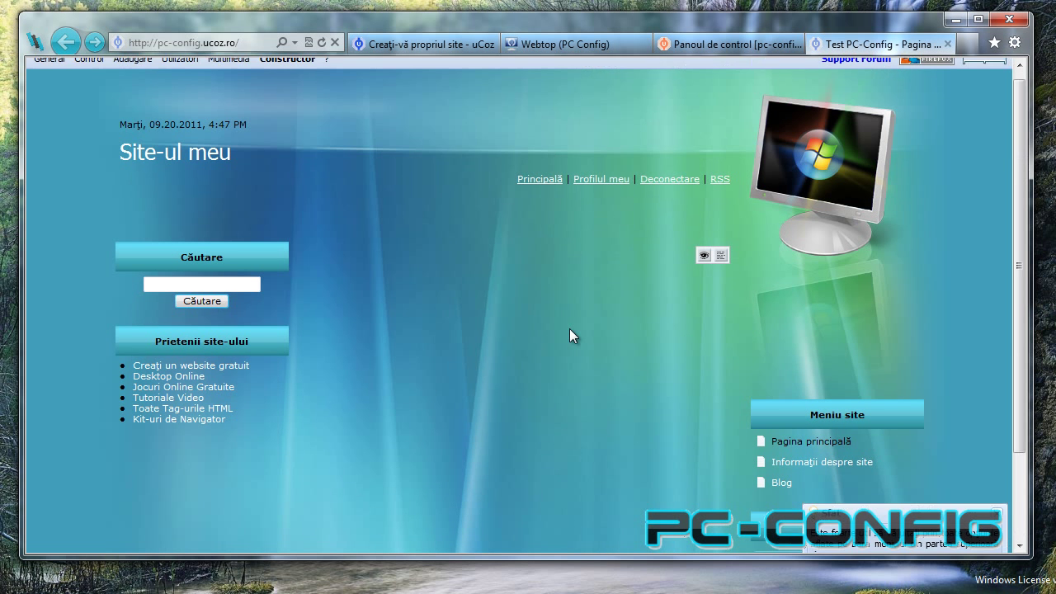
scroll(569, 329, "down", 3)
scroll(570, 332, "up", 3)
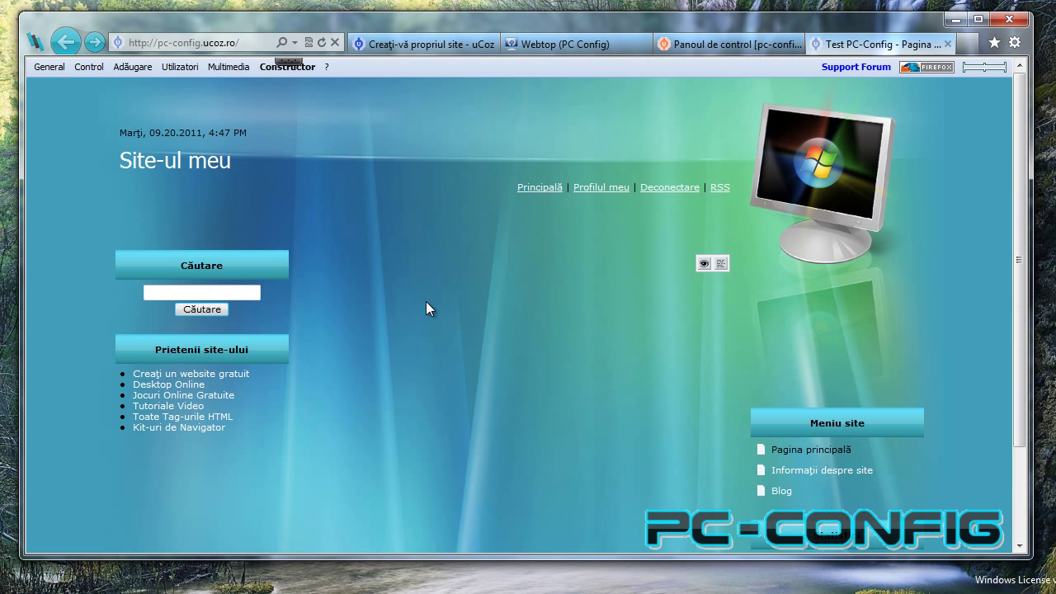
mouse_move(132, 67)
left_click(140, 110)
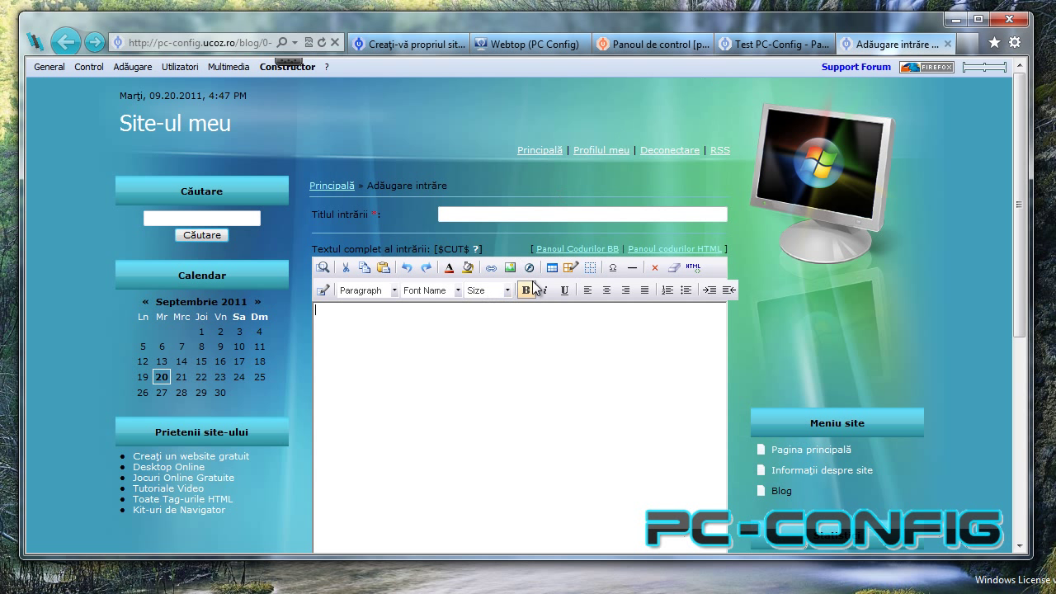
Title the entry 'Test', write 'Aceste este un test.' plus a PC-Config line, and select PC-Config for linking.
left_click(507, 212)
type("Test")
left_click(460, 360)
type("Aceste este un ")
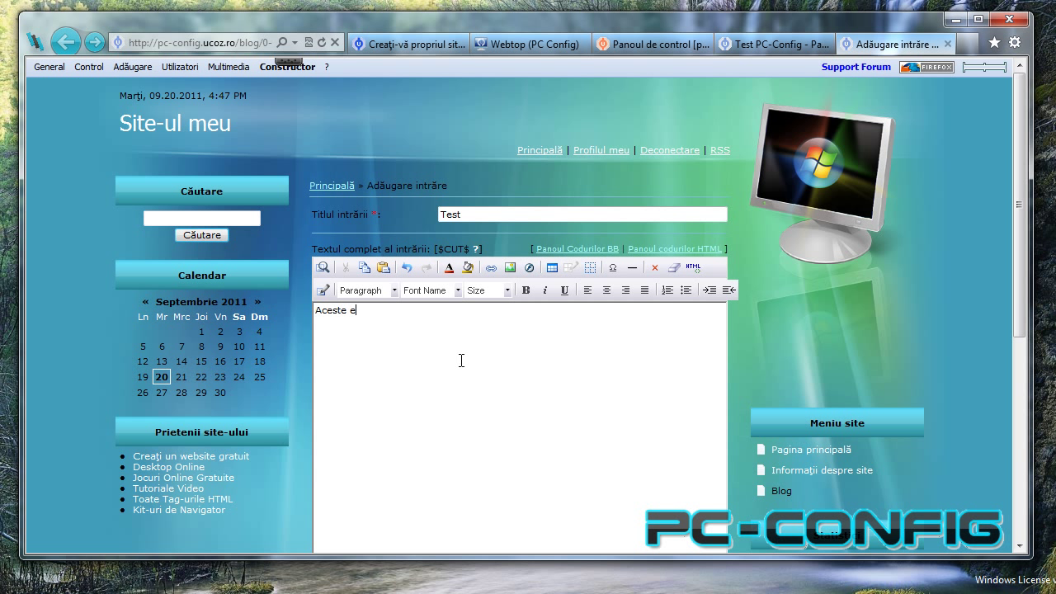
type("tes")
type("t")
type("PC-C")
type("onfig")
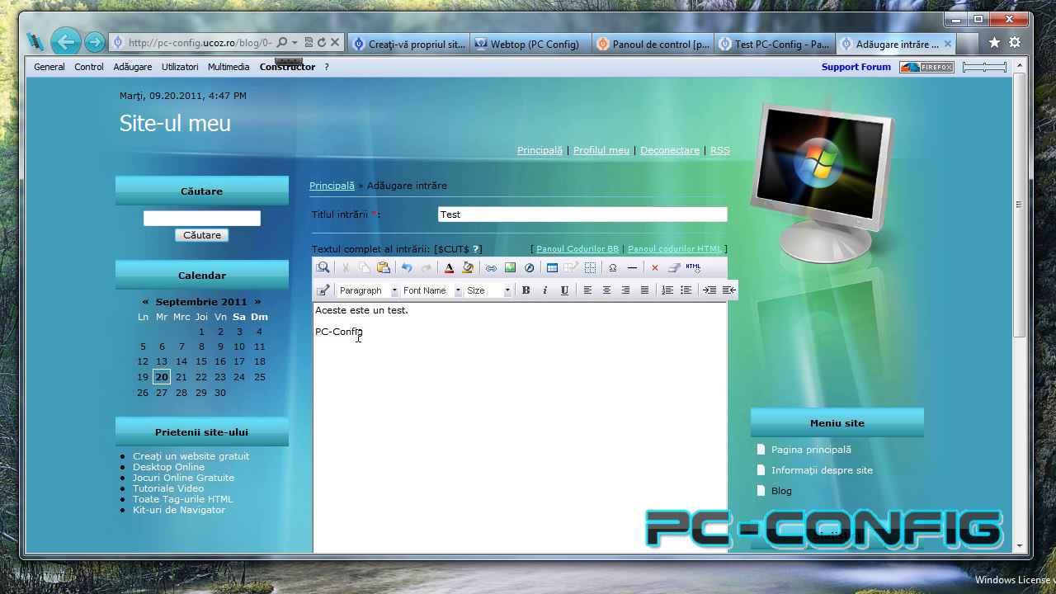
left_click_drag(363, 332, 315, 332)
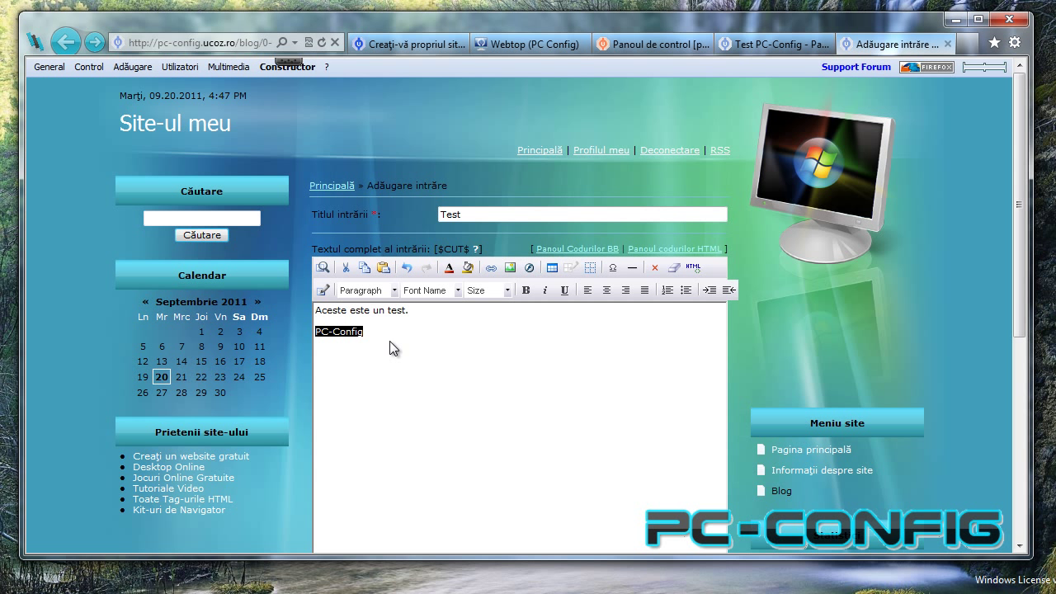
left_click(490, 268)
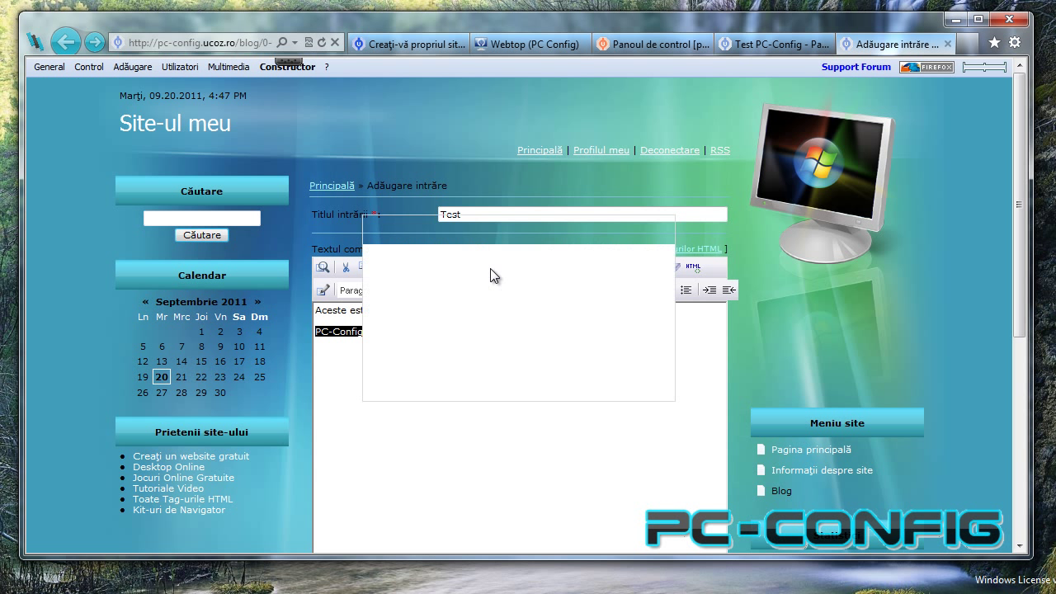
left_click(475, 257)
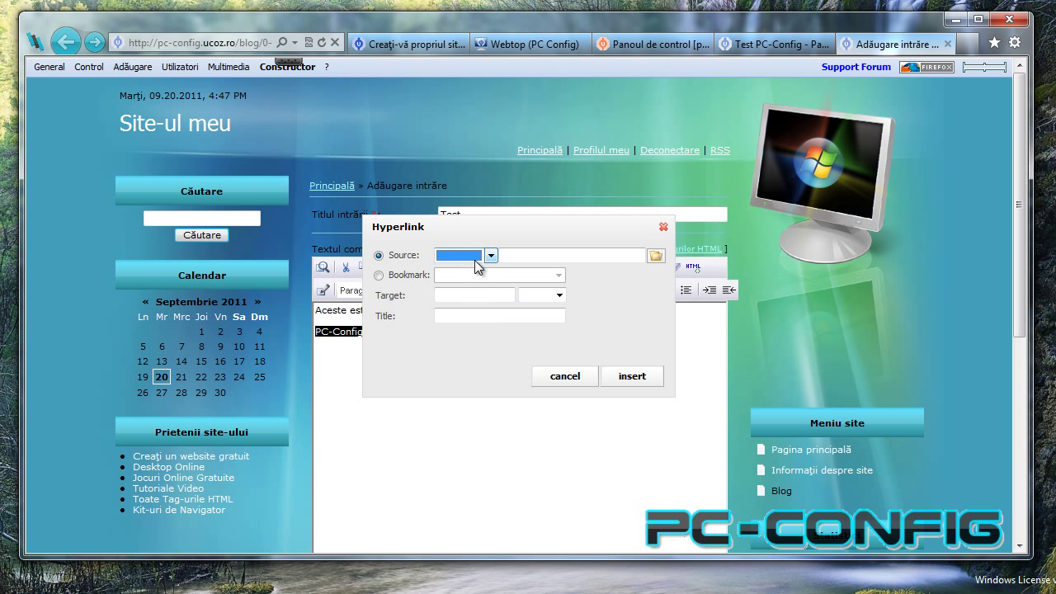
left_click(472, 275)
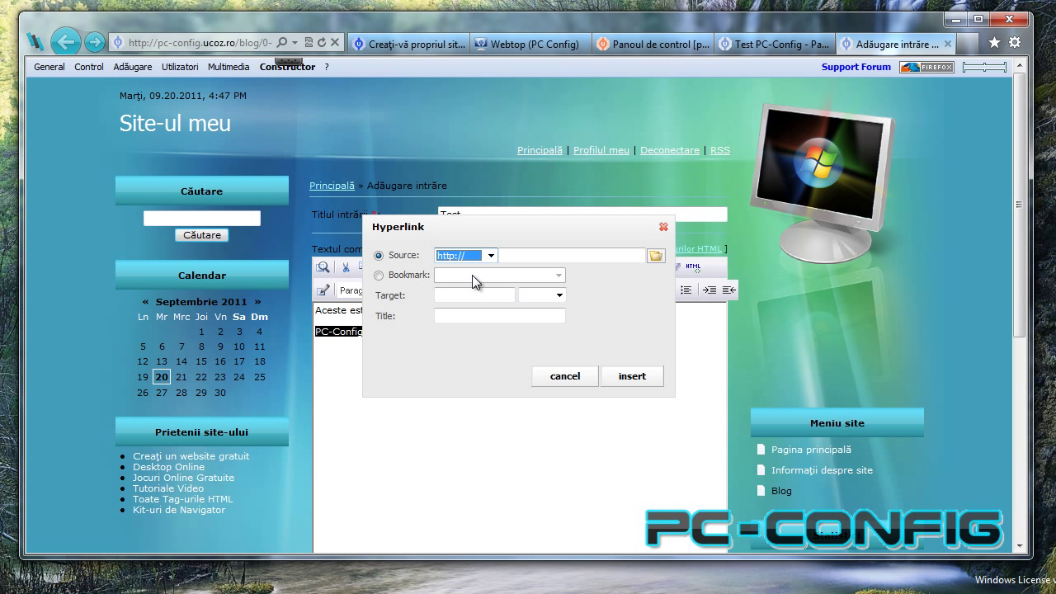
left_click(543, 257)
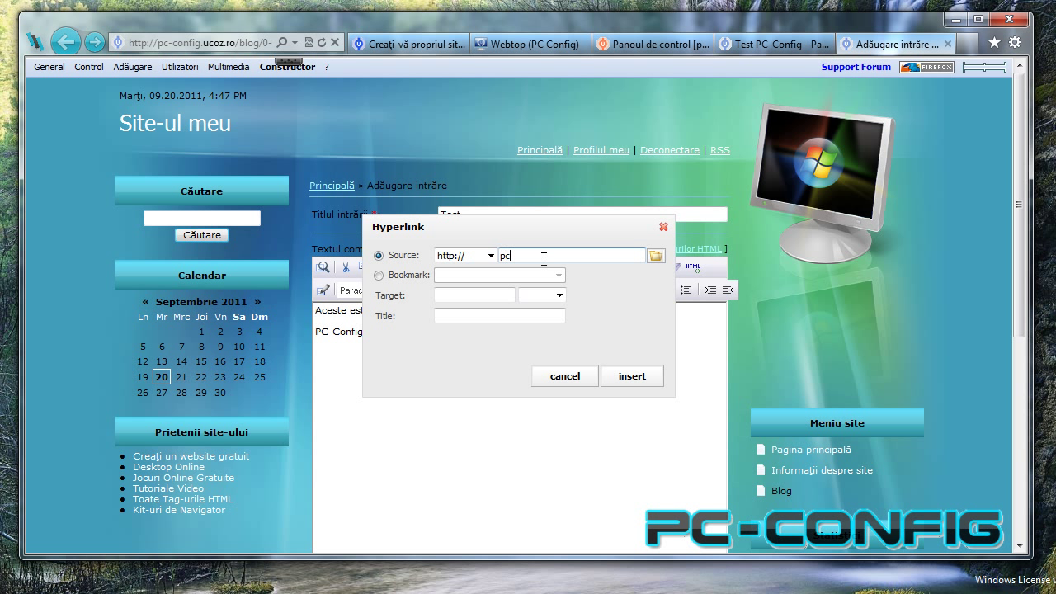
type("pc-config.")
left_click(637, 380)
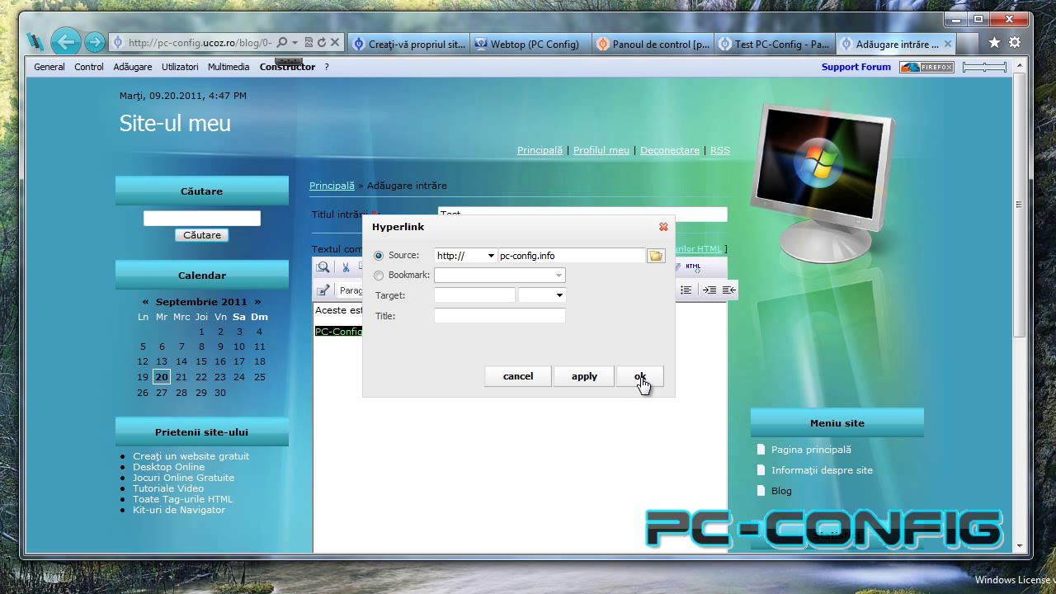
left_click(640, 378)
left_click(619, 383)
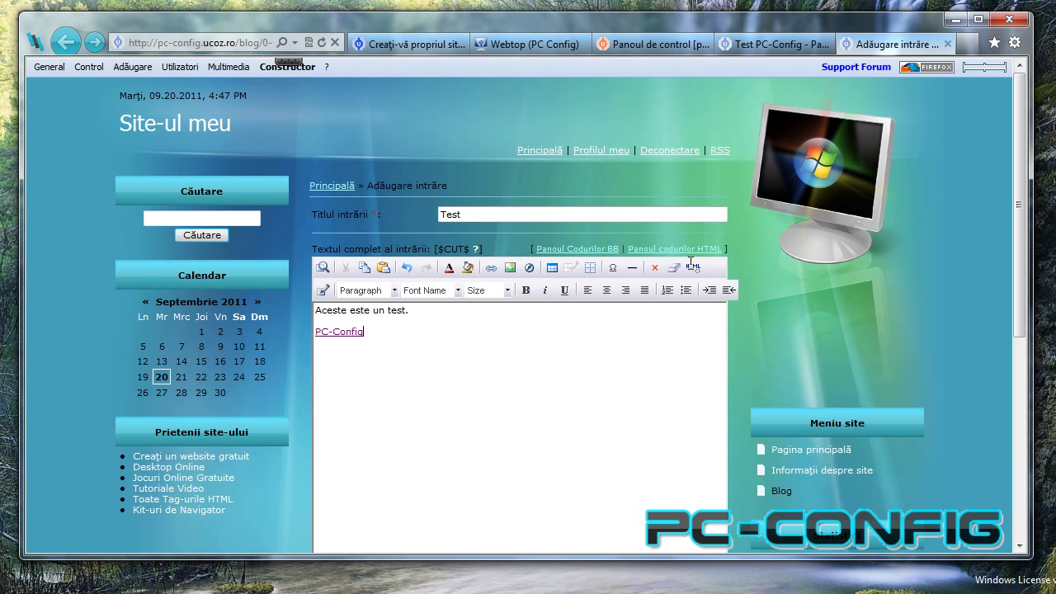
Submit the Test blog entry with Permite comentariile left checked, using Adaugă.
scroll(599, 388, "down", 5)
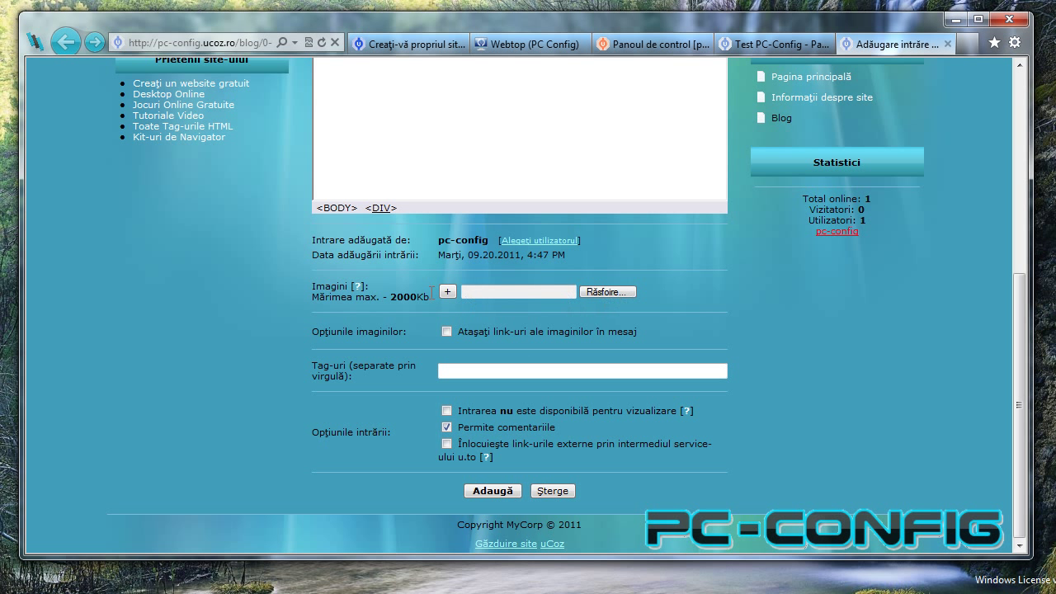
left_click_drag(395, 291, 419, 296)
left_click(421, 264)
left_click(320, 371)
scroll(415, 405, "up", 10)
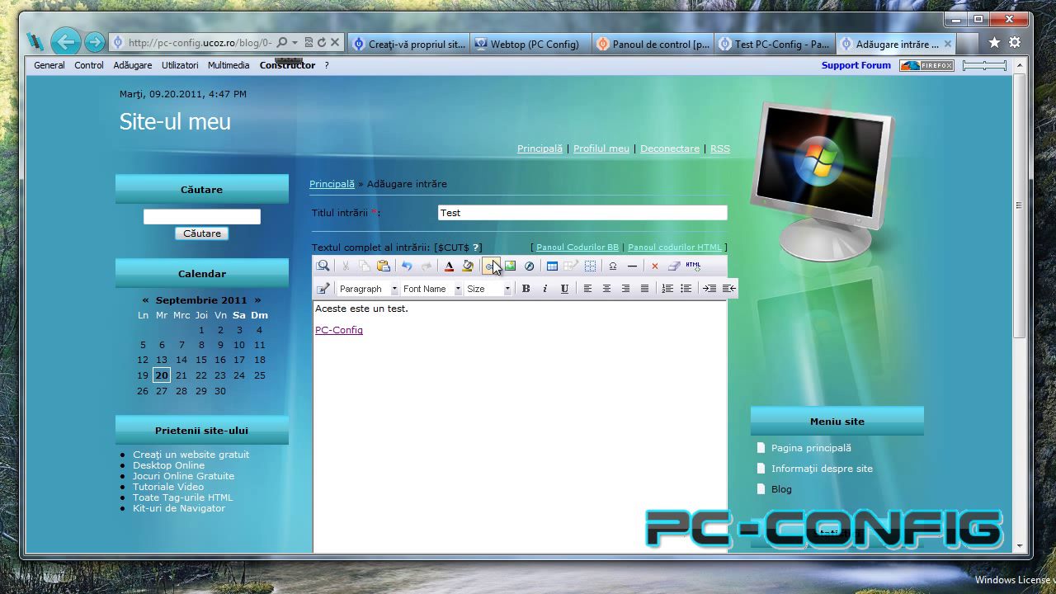
scroll(466, 359, "down", 10)
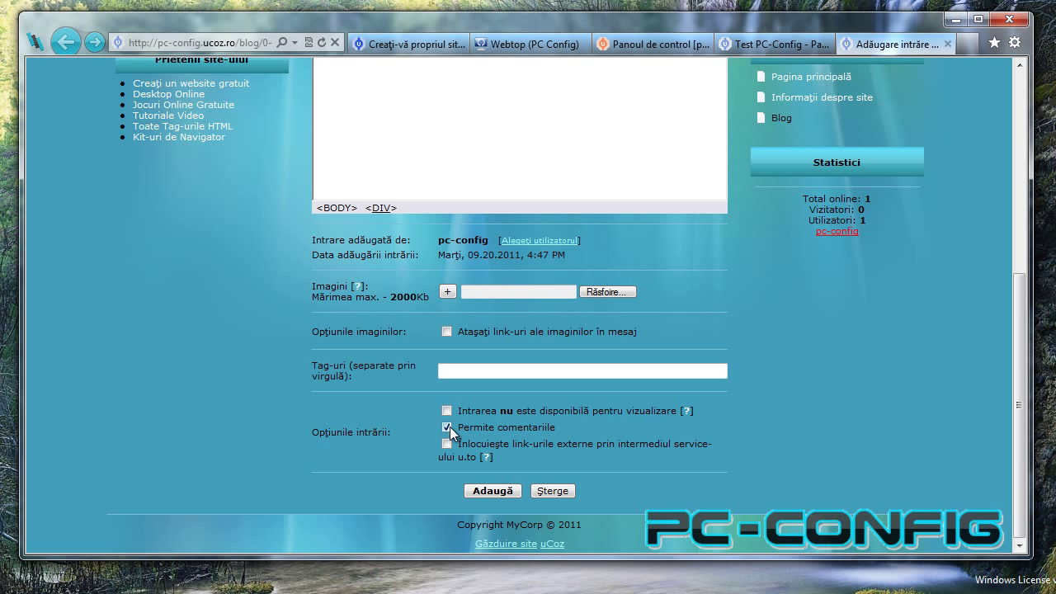
left_click(492, 491)
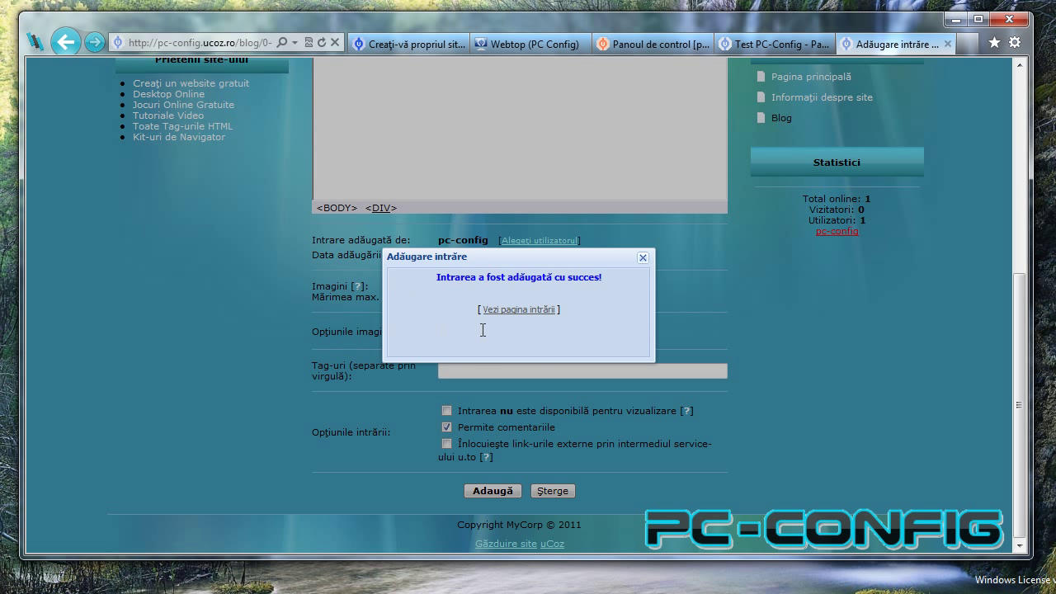
View the published entry's page from the confirmation link.
left_click(534, 311)
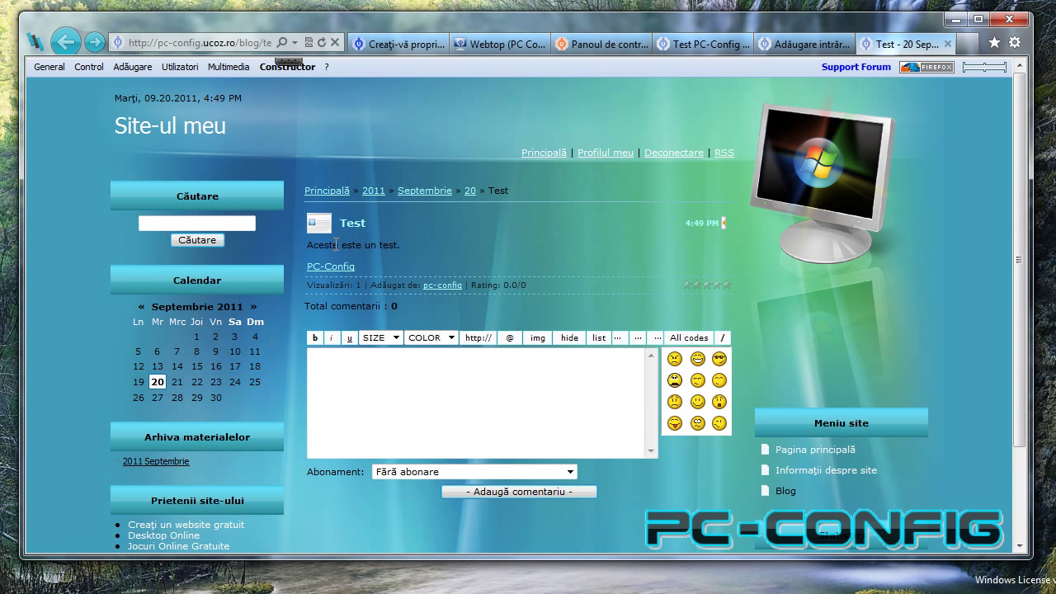
left_click(439, 368)
scroll(517, 424, "down", 2)
scroll(517, 437, "up", 2)
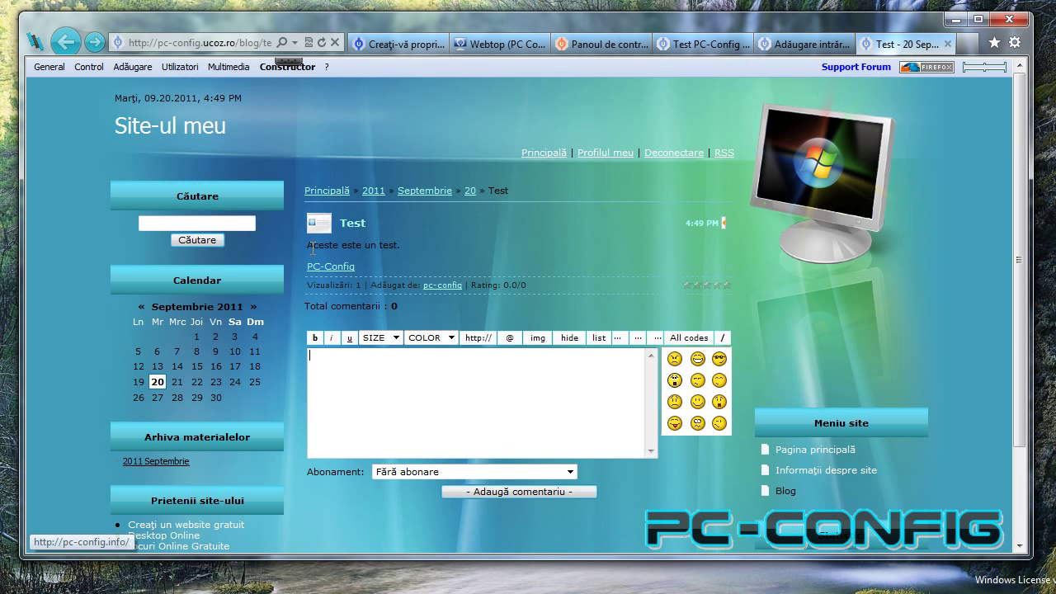
Return to the home page, then open the Test post from the site's Blog.
left_click(556, 157)
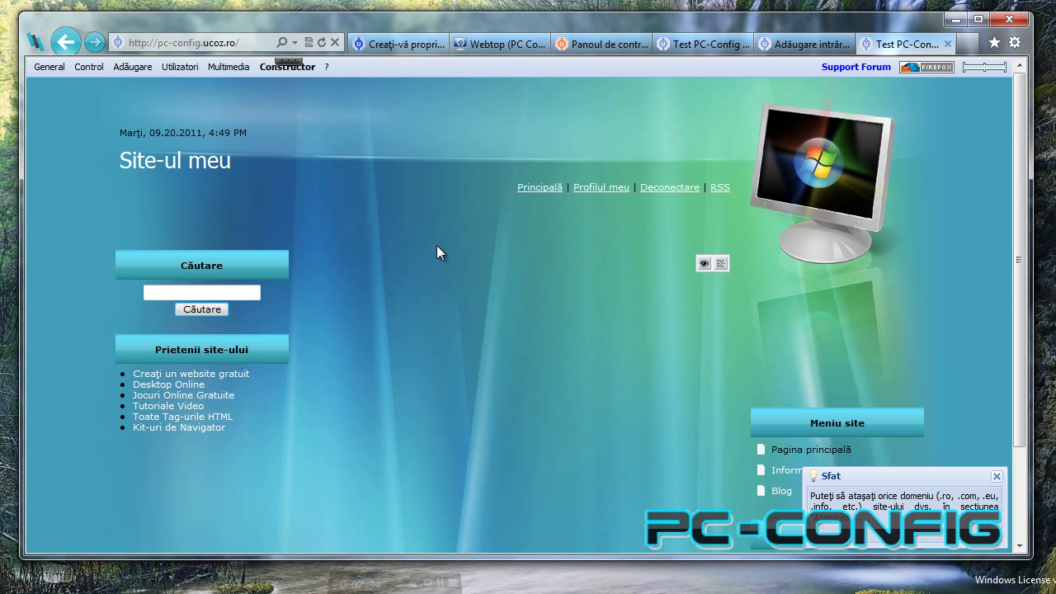
scroll(446, 252, "down", 1)
scroll(446, 252, "up", 1)
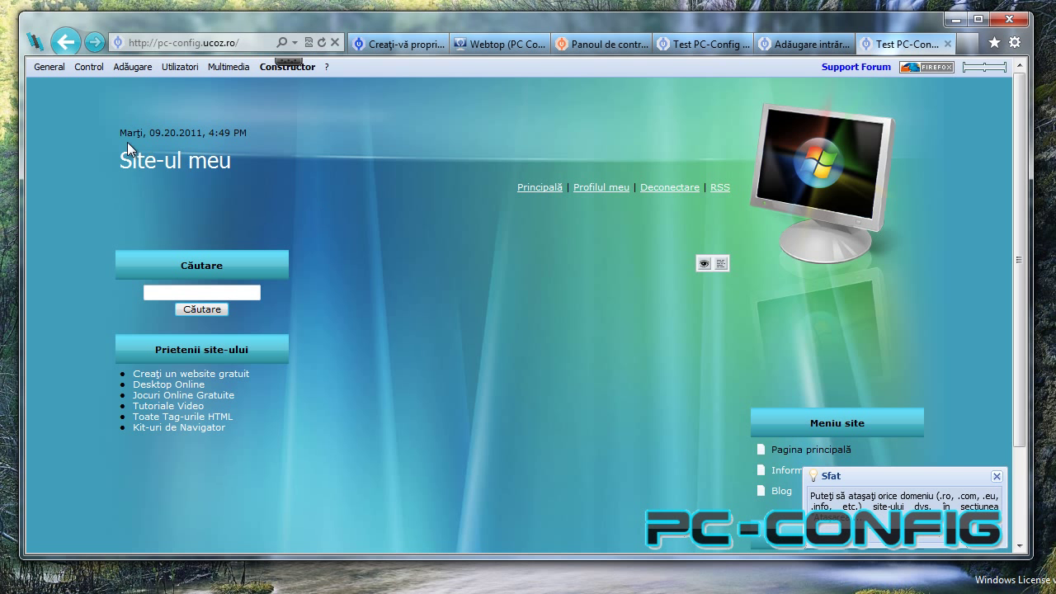
scroll(359, 212, "down", 2)
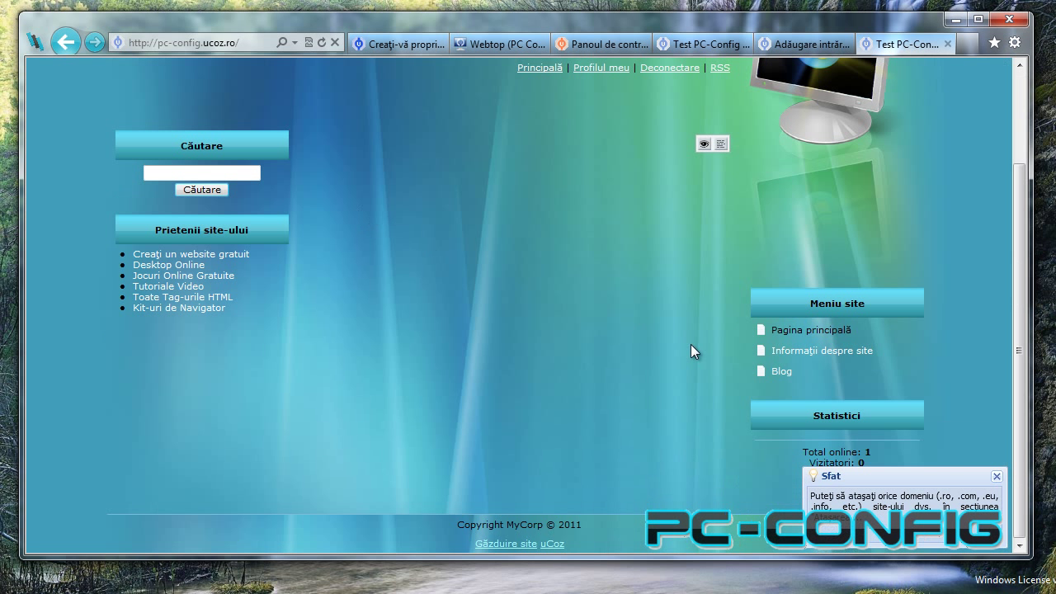
left_click(780, 372)
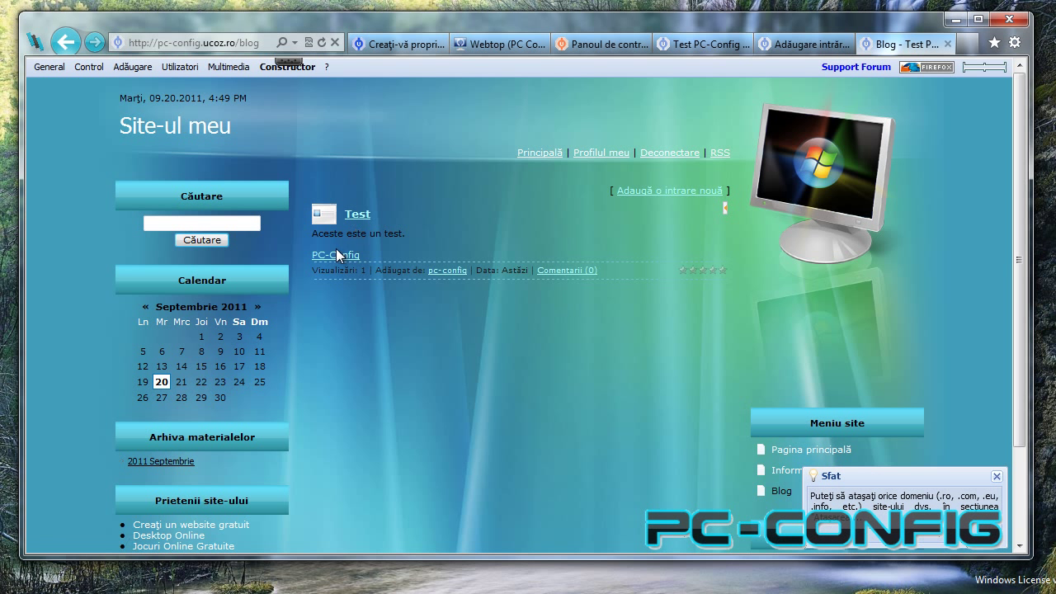
left_click(360, 217)
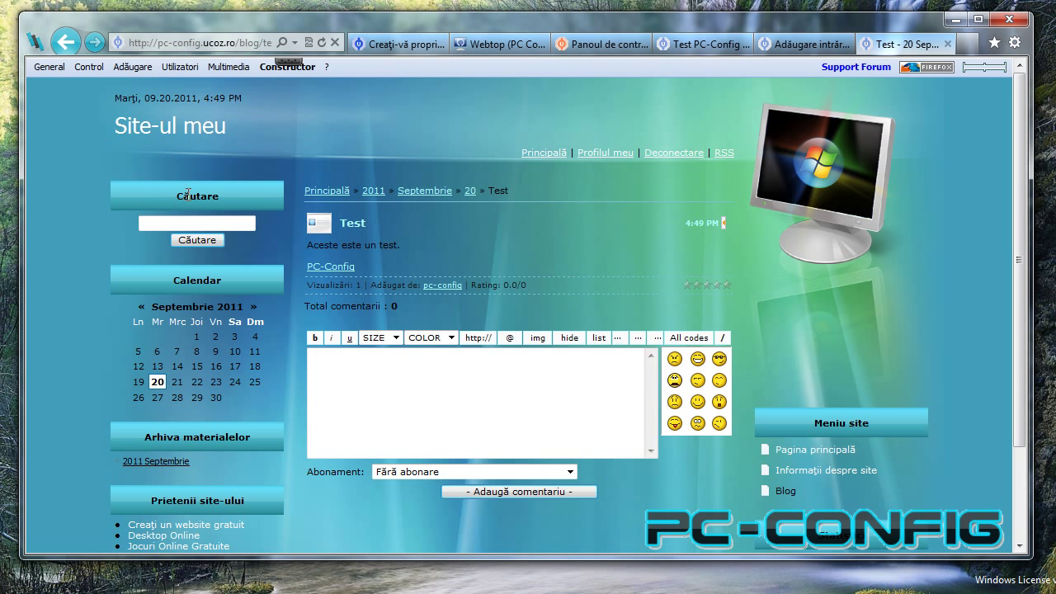
Create a new page named 'Test' with 'Testul numarul 2.' and a PC-Config line below.
left_click(139, 87)
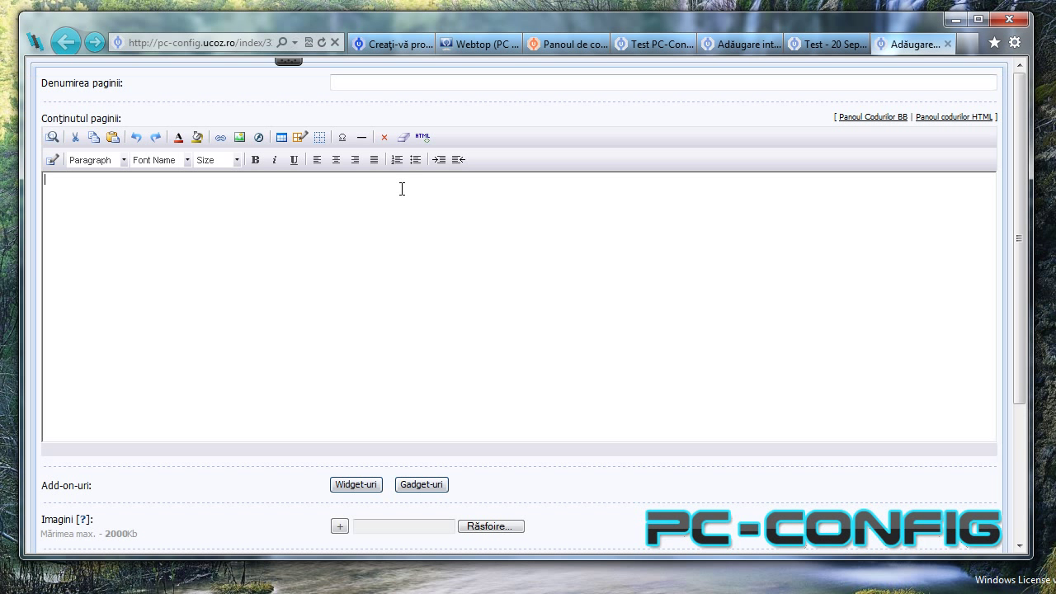
left_click(396, 87)
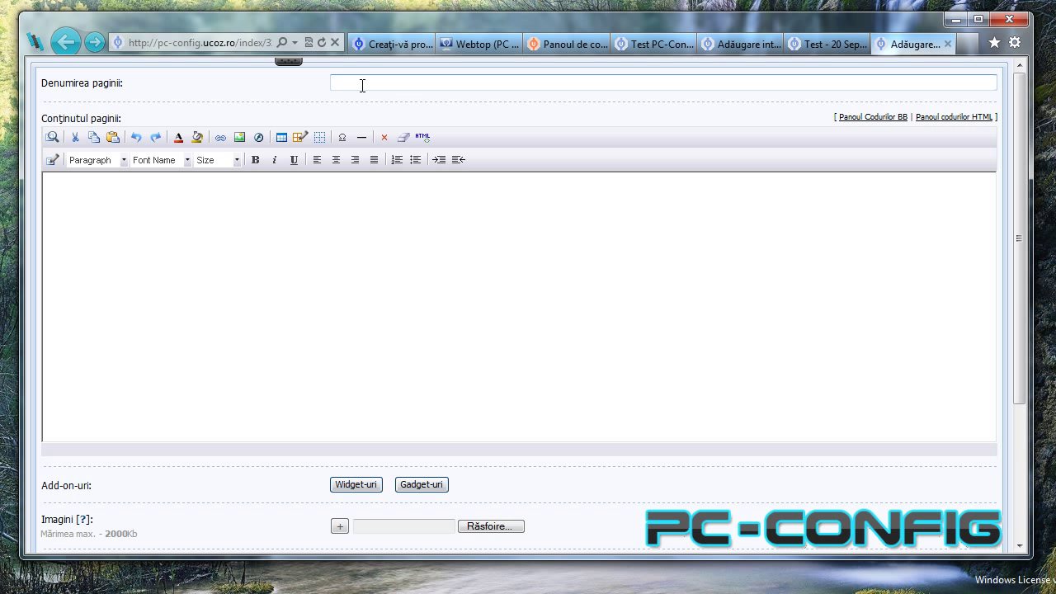
type("Test")
left_click(276, 340)
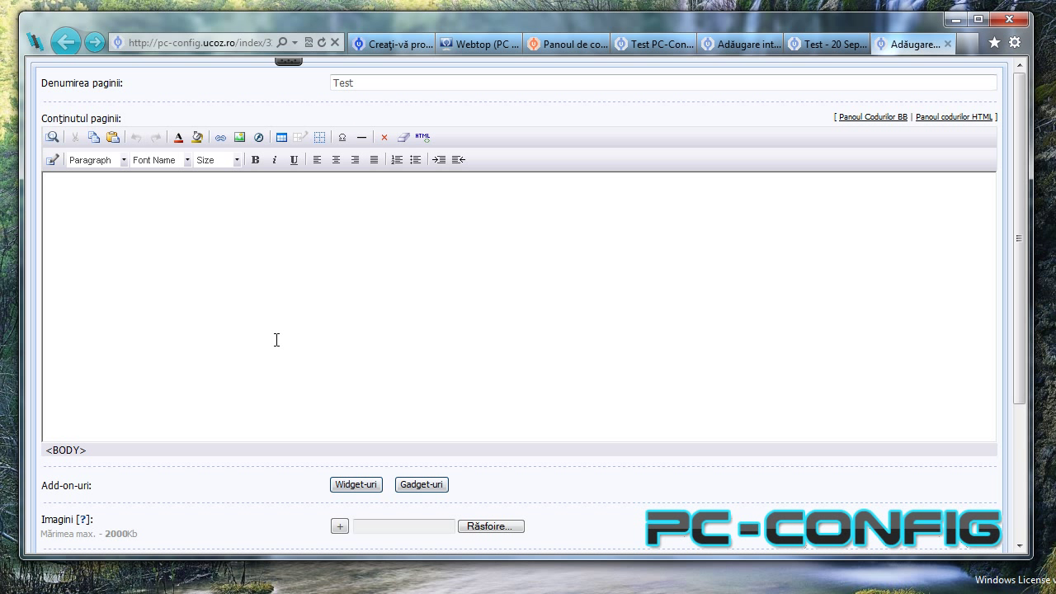
type("Testukl")
key("BackSpace")
type("l numarul 2.")
key("Return")
type("PC-Config")
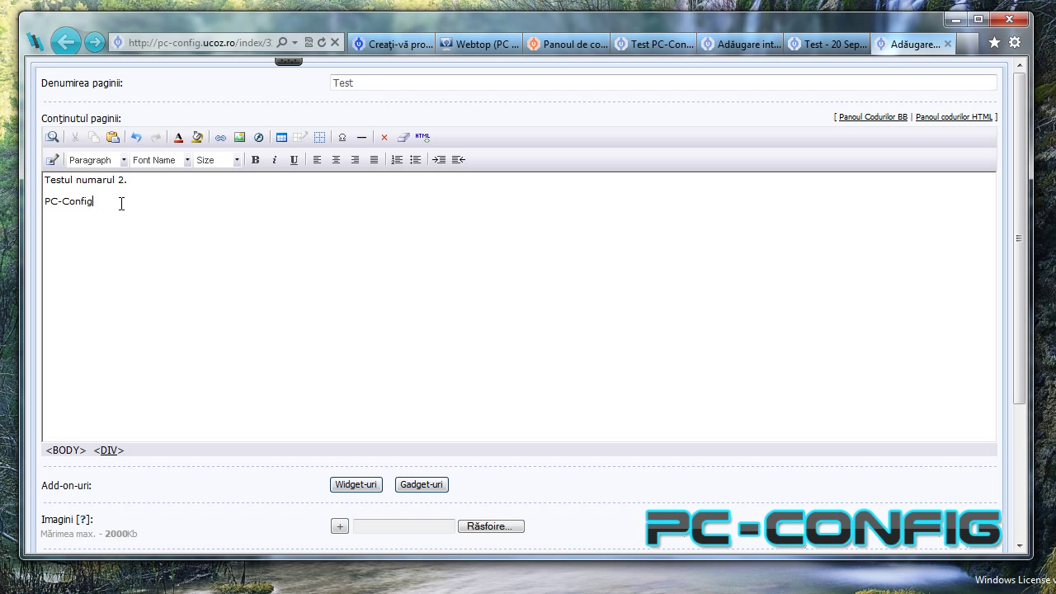
left_click_drag(122, 202, 45, 203)
left_click(251, 139)
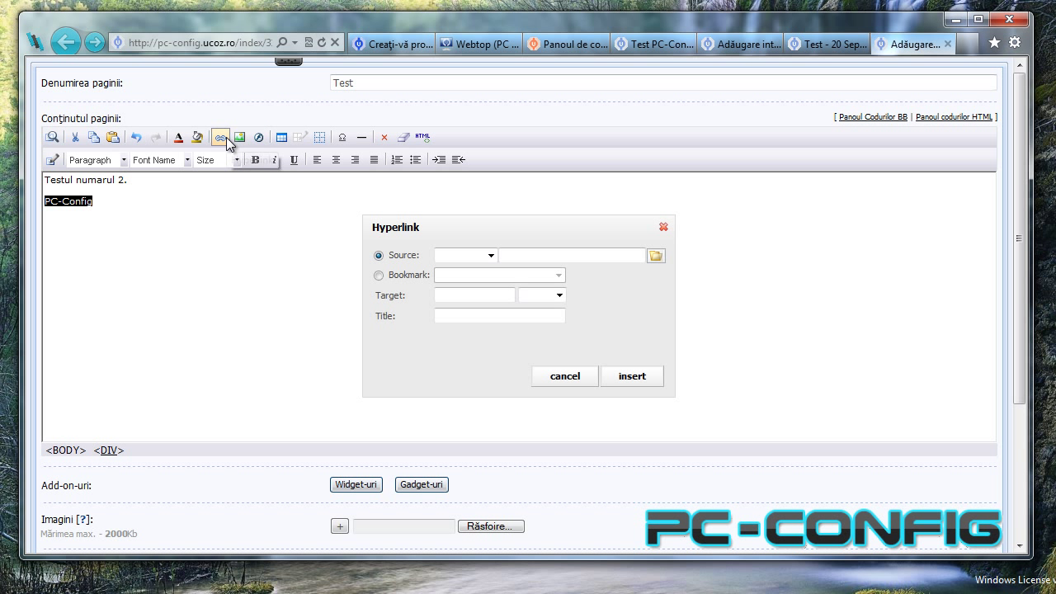
left_click(485, 255)
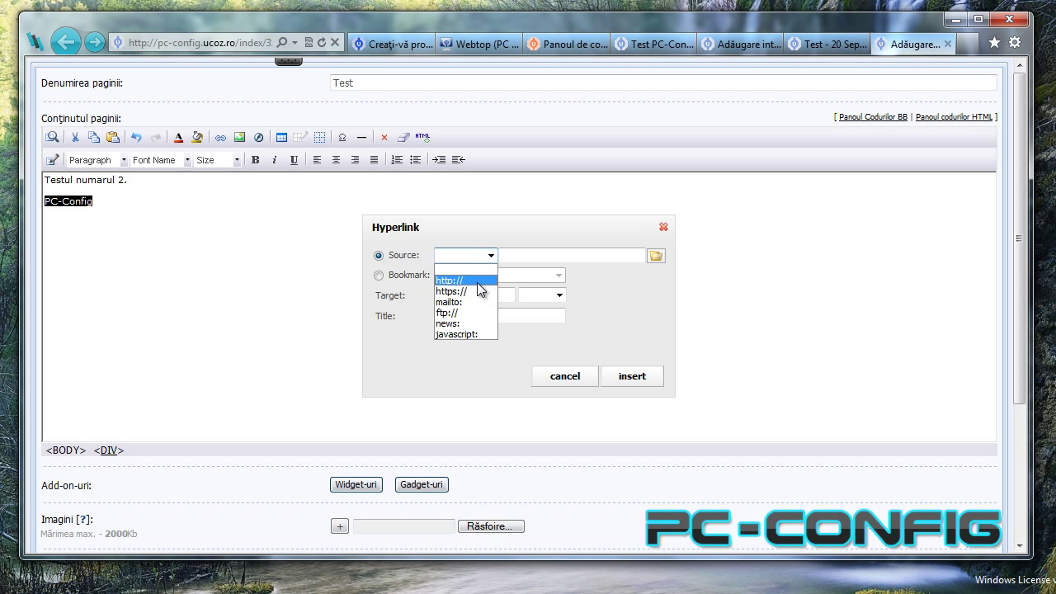
left_click(471, 269)
left_click(529, 257)
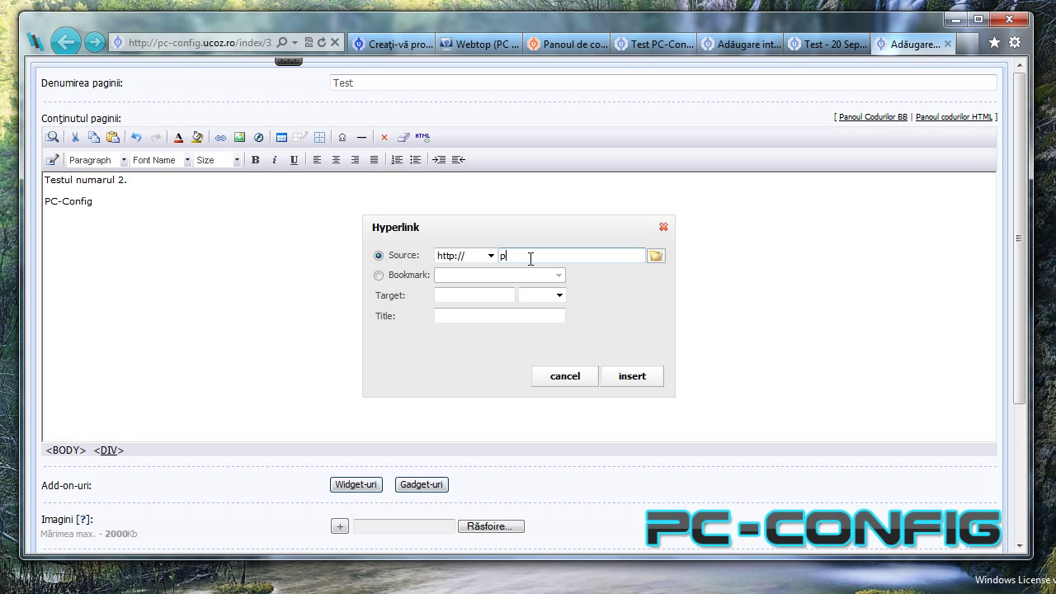
type("pc-config.info")
left_click(608, 379)
left_click(636, 378)
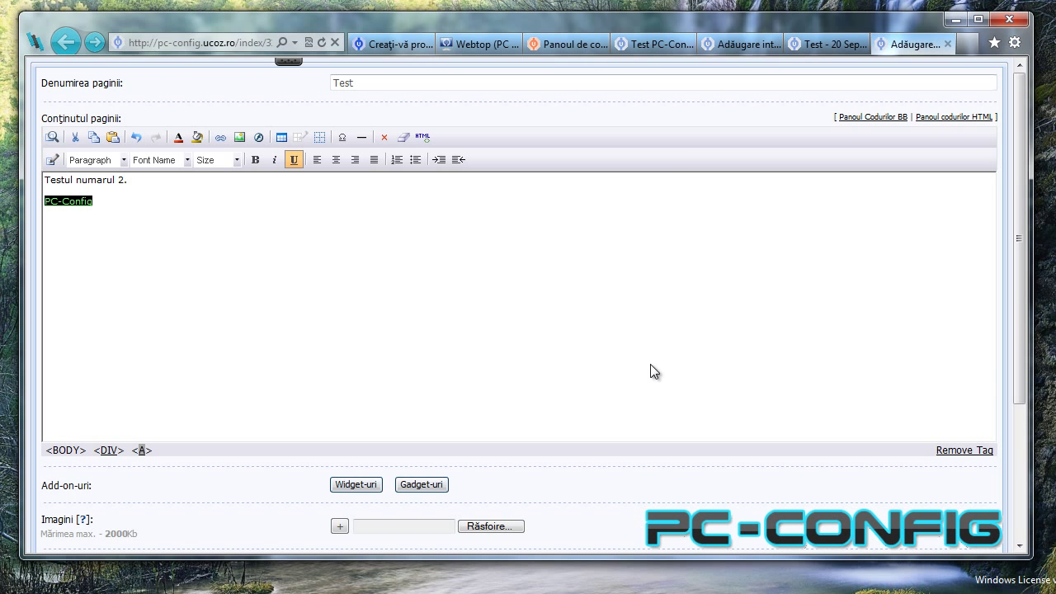
Close the Gadget-uri catalogue and save the new Test page with Salvează.
left_click(421, 484)
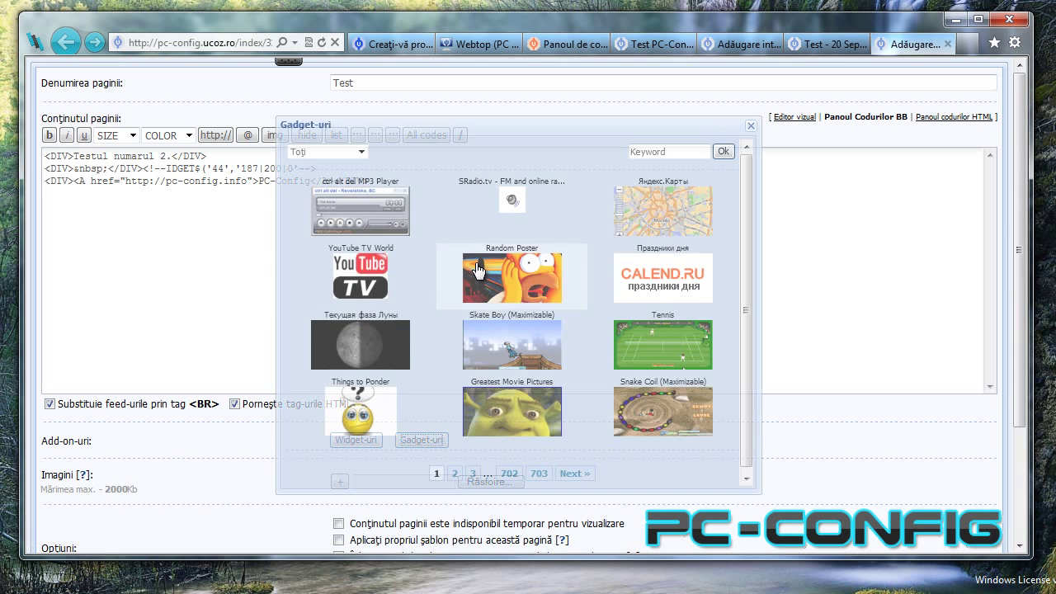
scroll(590, 268, "down", 2)
scroll(577, 256, "up", 2)
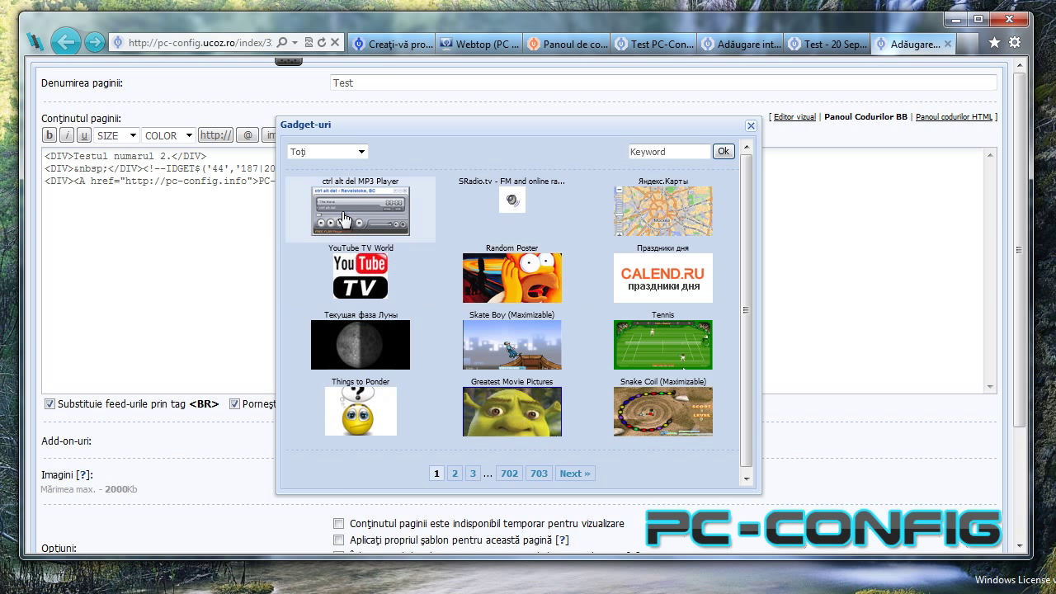
left_click(750, 126)
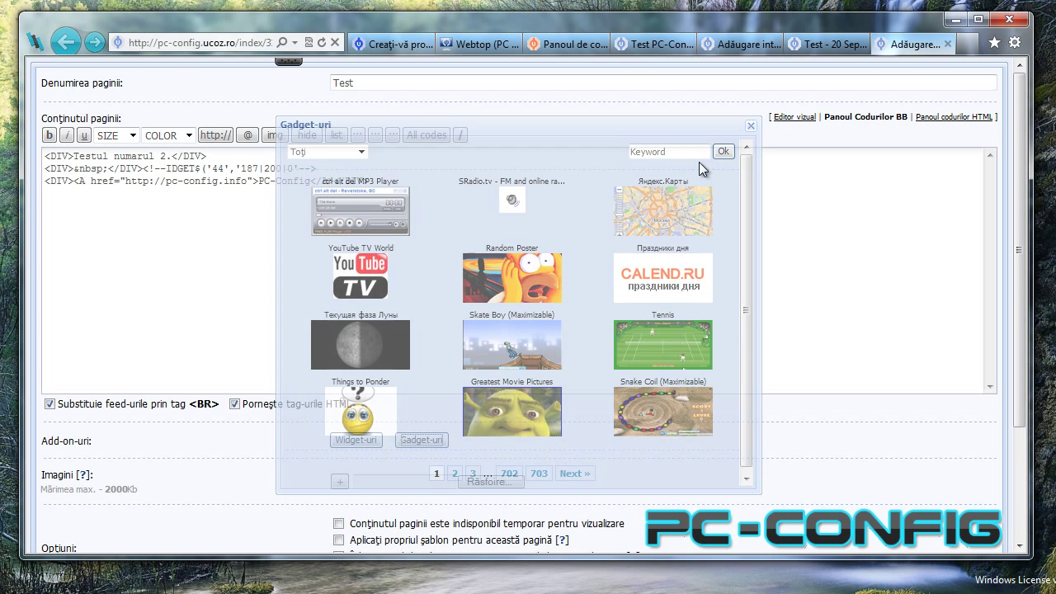
scroll(476, 290, "down", 3)
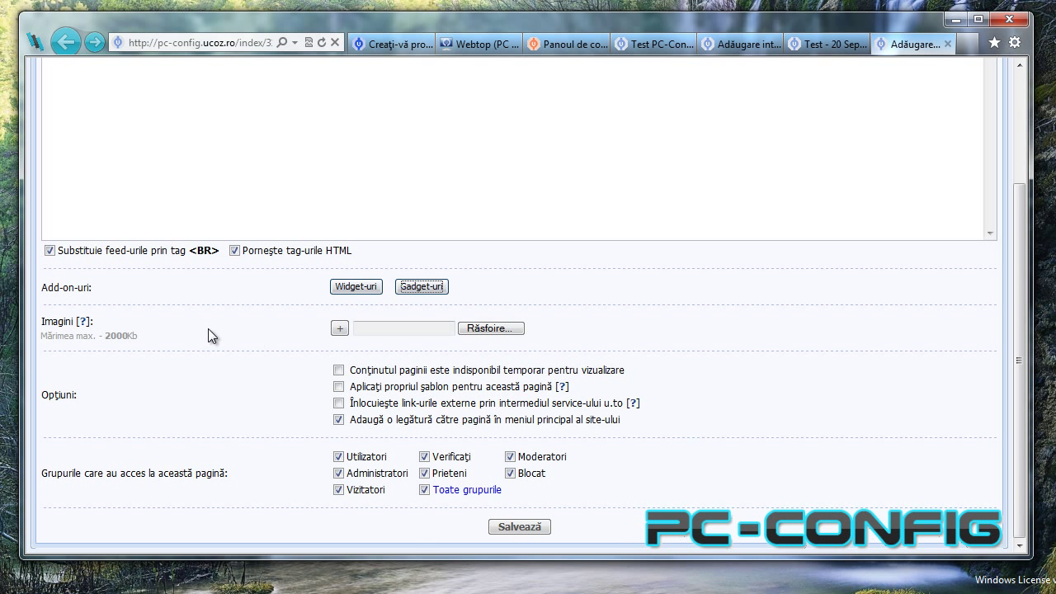
scroll(514, 478, "up", 3)
scroll(514, 482, "down", 3)
left_click(534, 528)
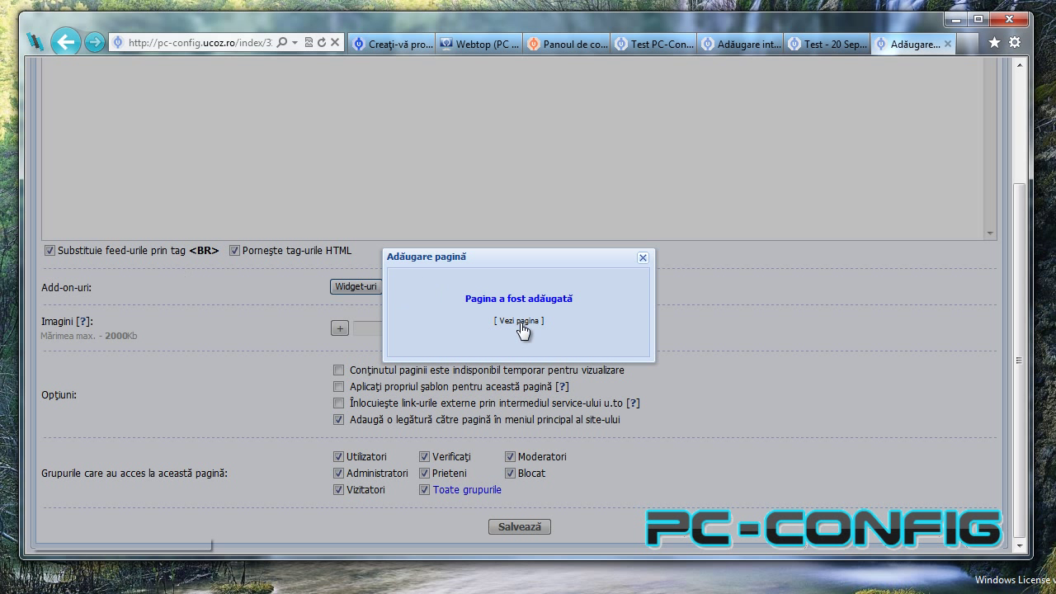
View the saved Test page live, then return to the site's Principală home page.
left_click(519, 320)
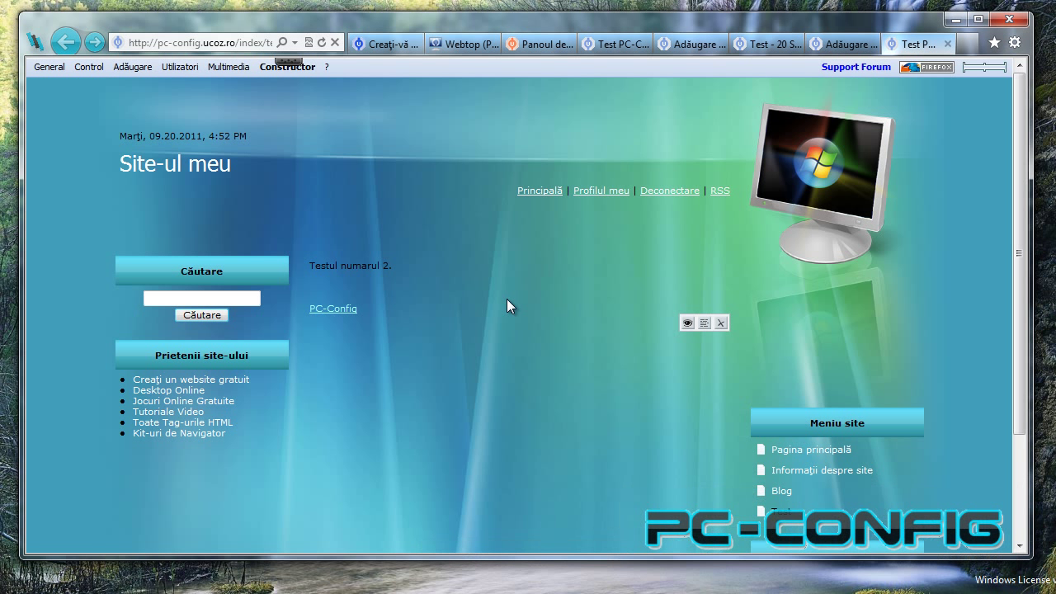
scroll(507, 298, "down", 3)
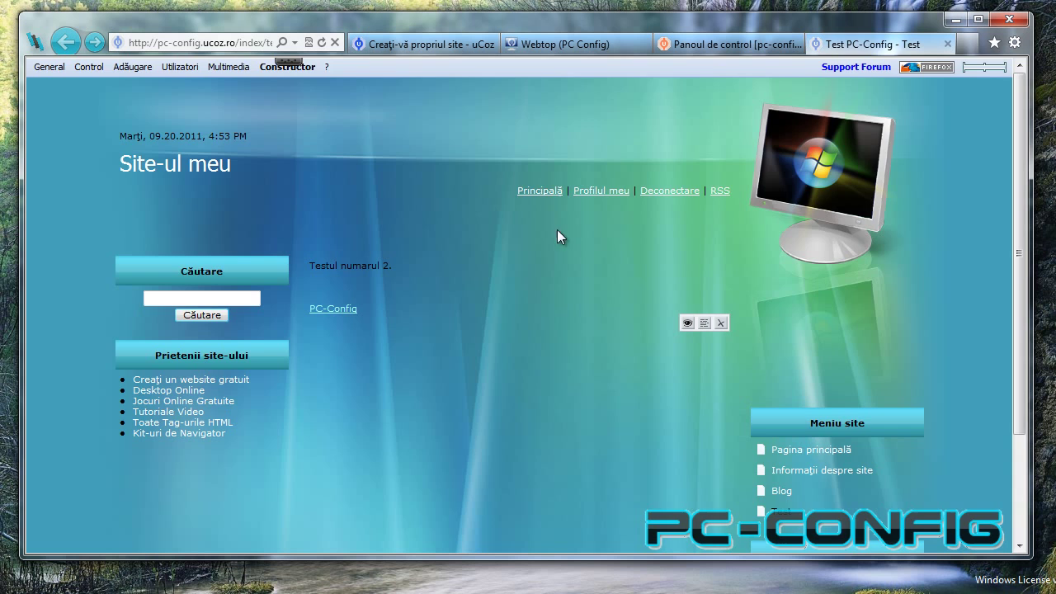
left_click(544, 192)
scroll(518, 284, "down", 3)
scroll(519, 283, "up", 3)
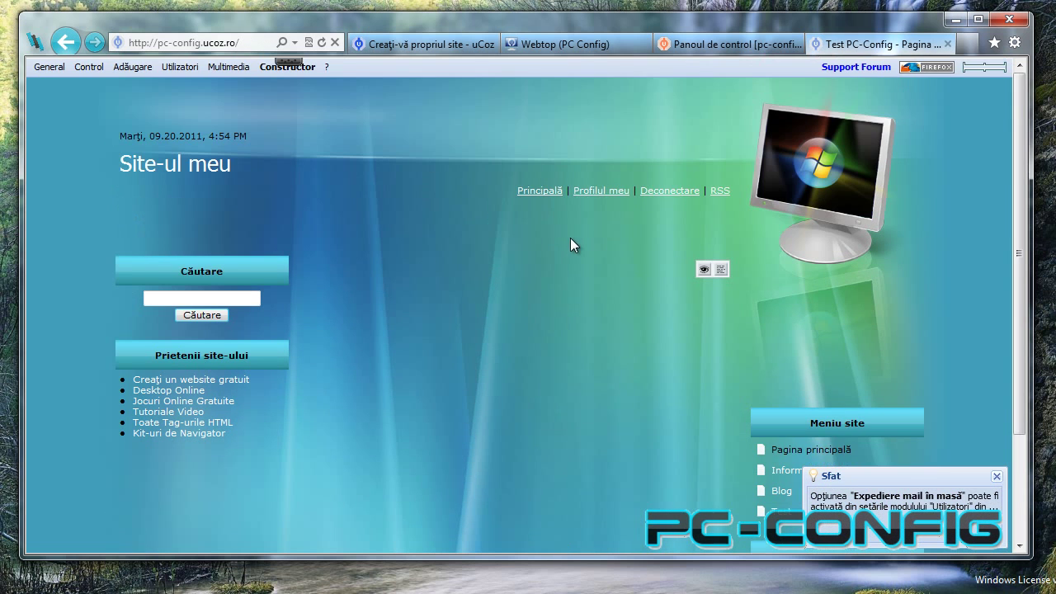
Switch to the Panoul de control browser tab.
left_click(699, 40)
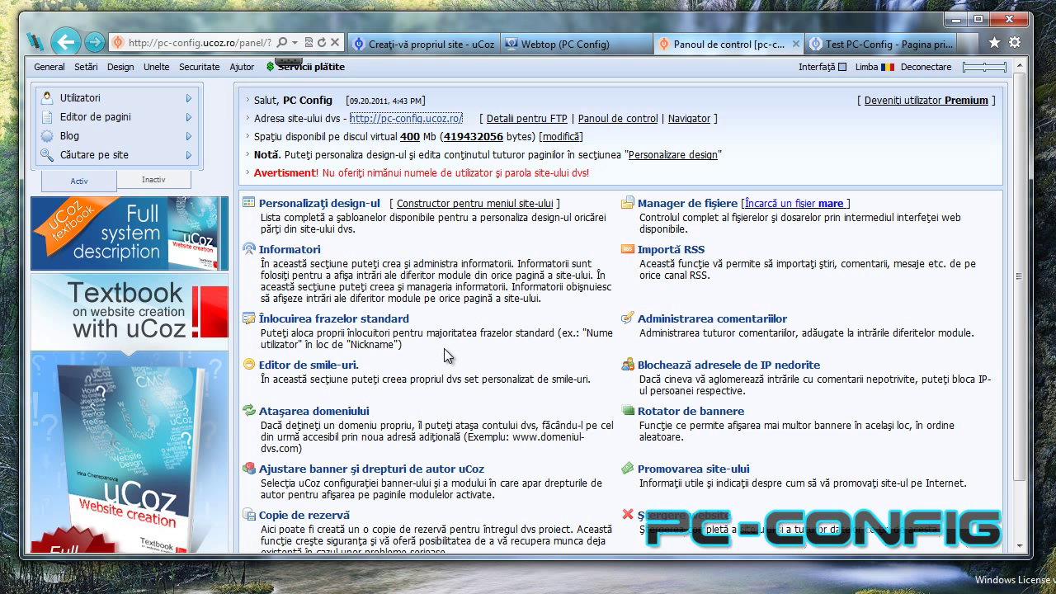
Open a not-installed module from the Inactiv list, then choose General > Pagina principală.
scroll(444, 355, "down", 2)
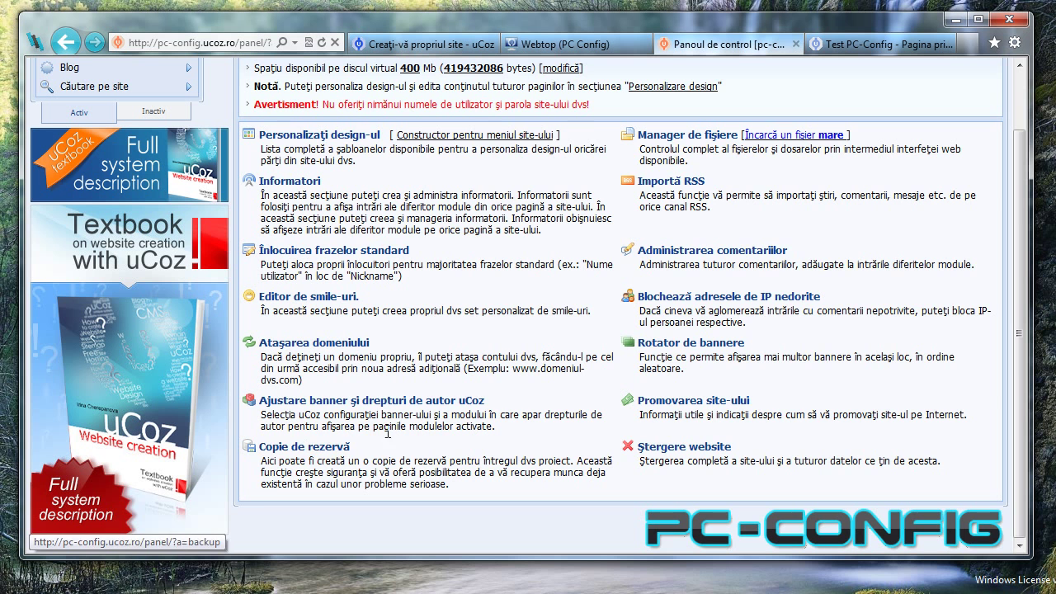
scroll(509, 350, "up", 2)
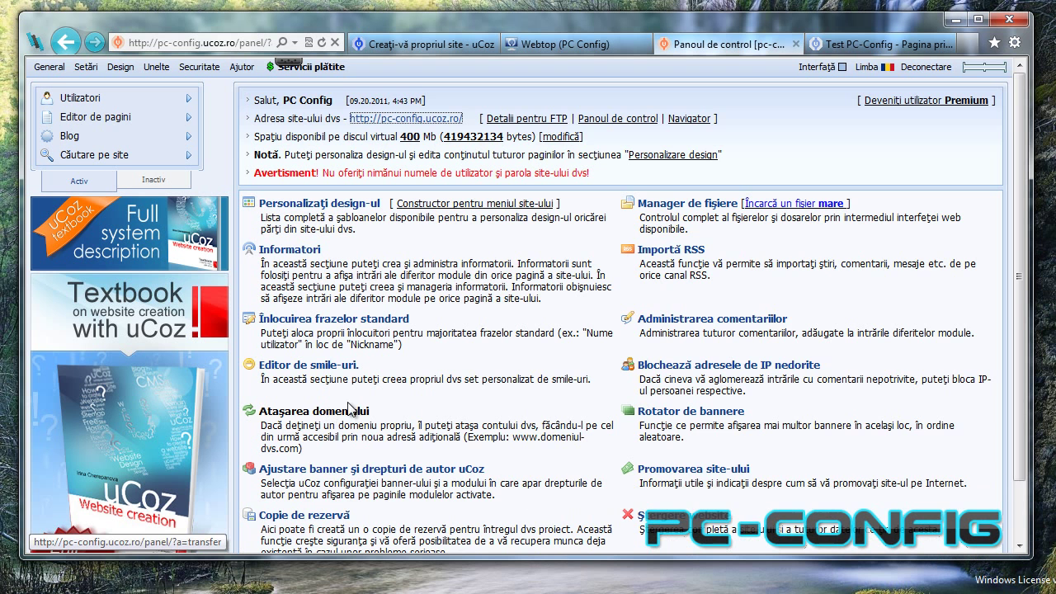
scroll(412, 408, "down", 3)
scroll(474, 400, "up", 3)
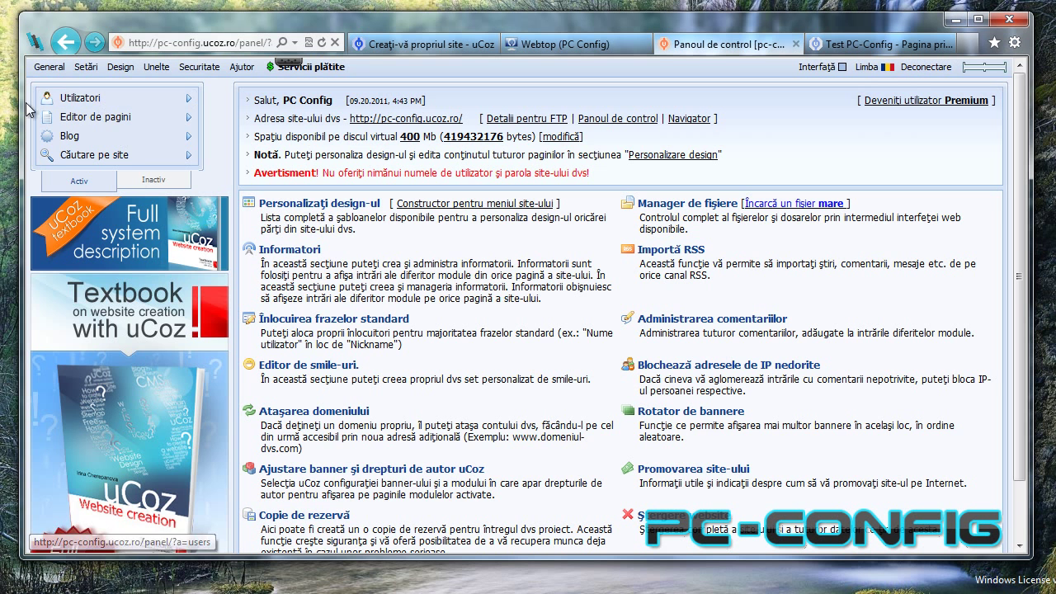
left_click(155, 181)
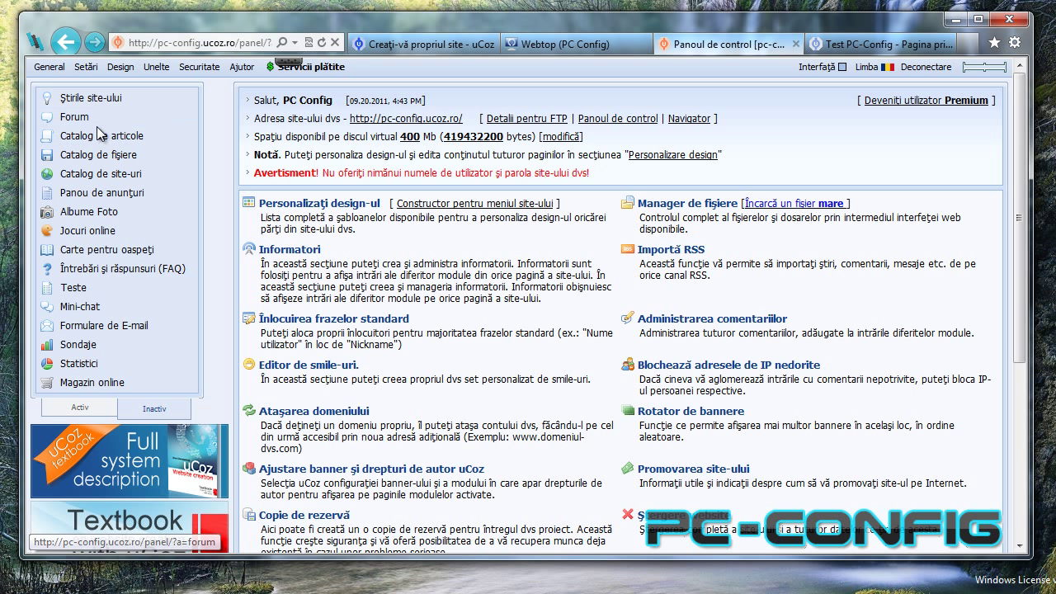
left_click(140, 229)
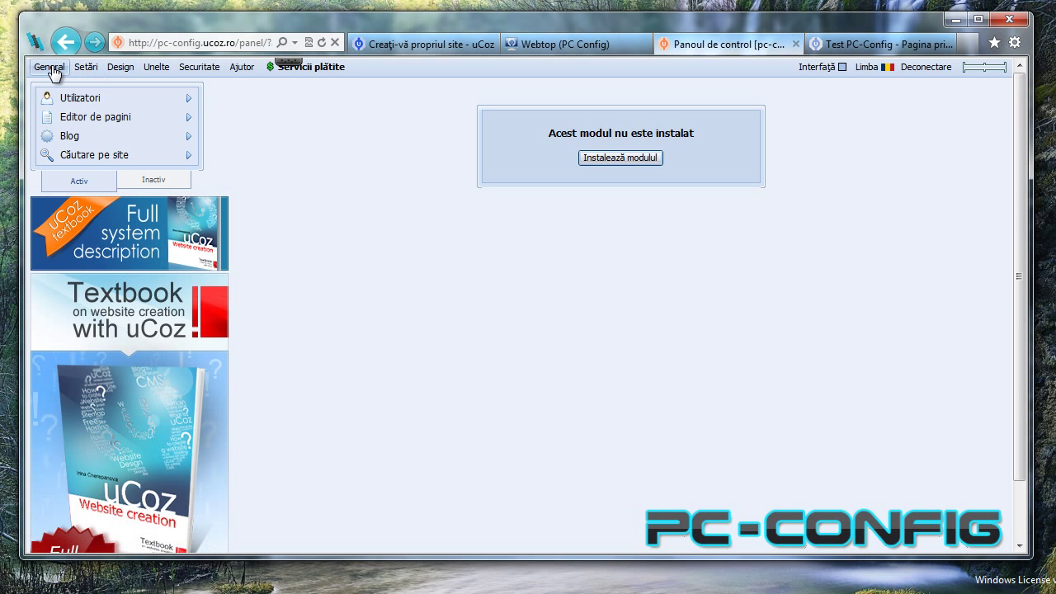
mouse_move(58, 71)
left_click(66, 90)
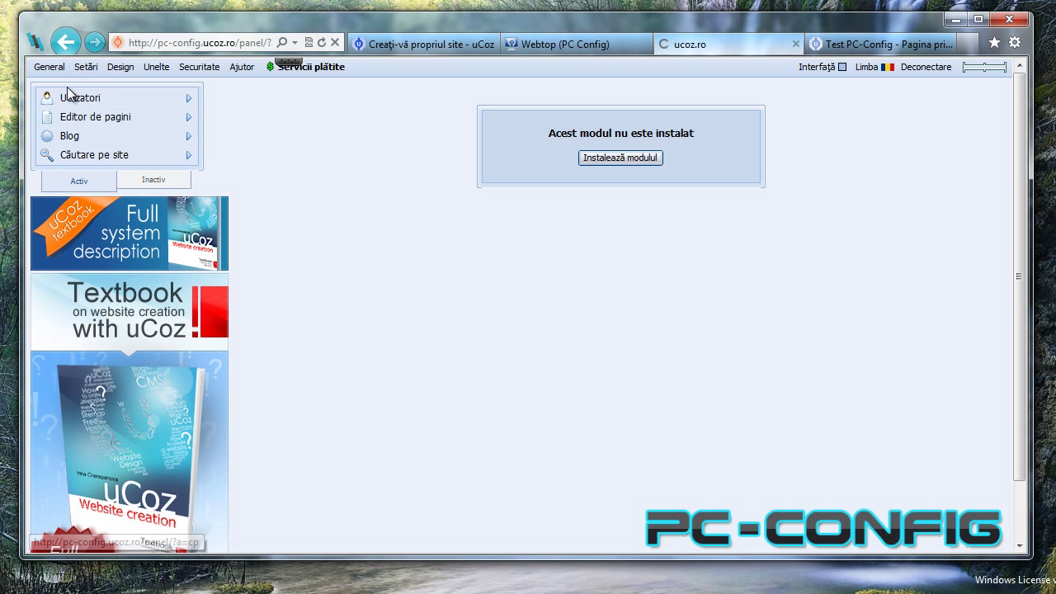